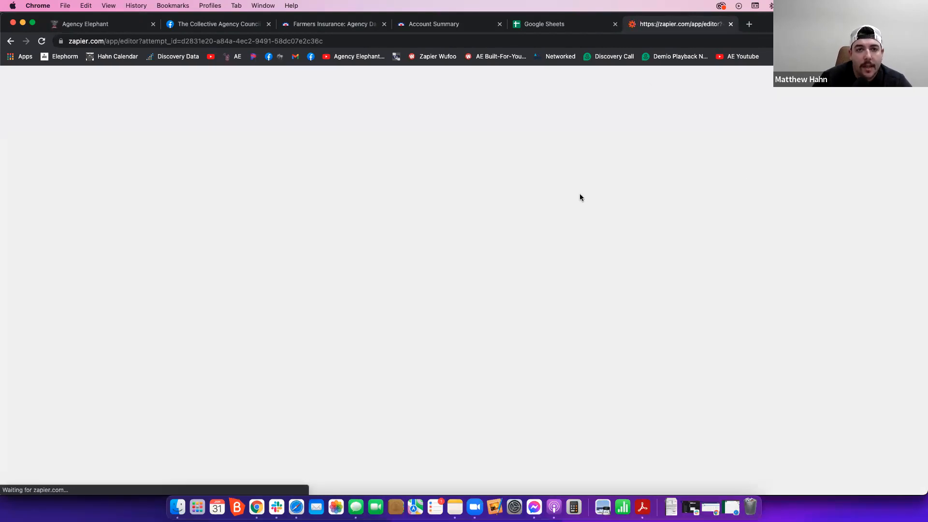
- In Google Sheets, create a blank spreadsheet and name it "Zap Test"
click(559, 23)
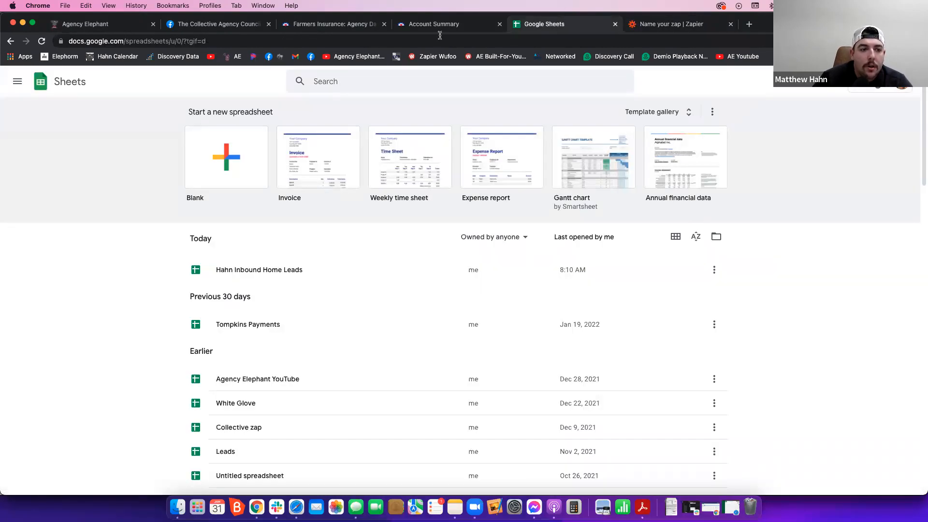
click(239, 172)
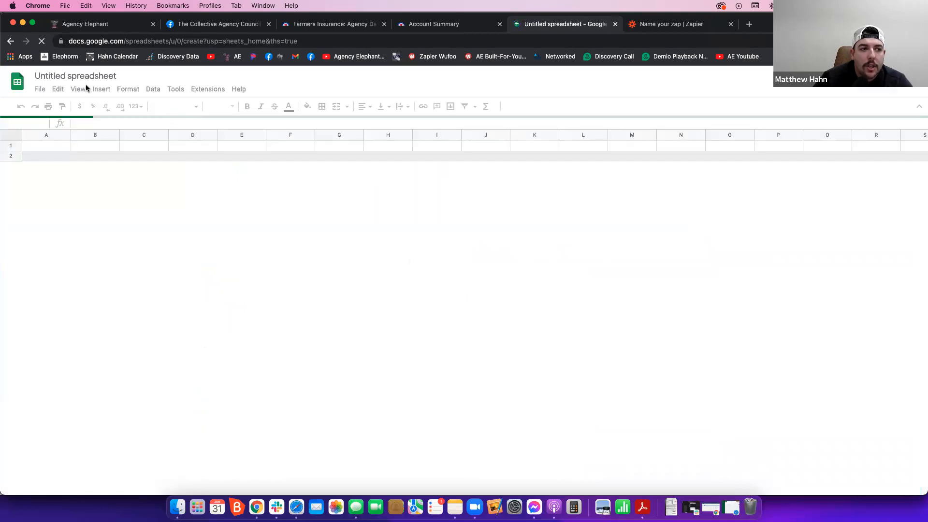
click(85, 78)
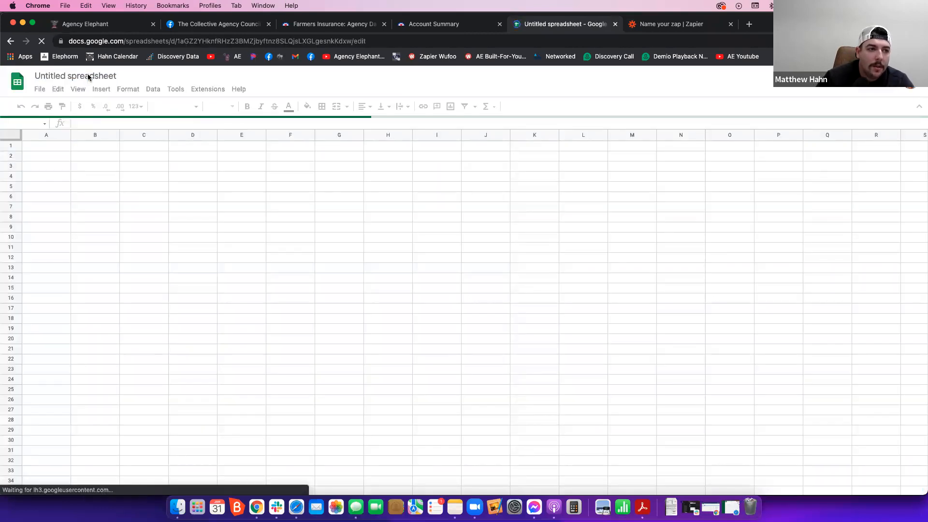
click(77, 75)
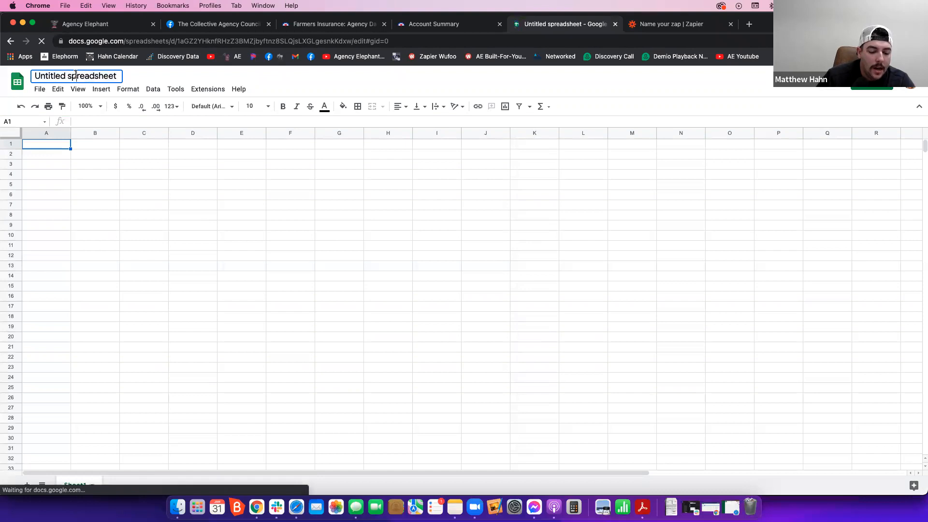
key(super+a)
text(Zap Test)
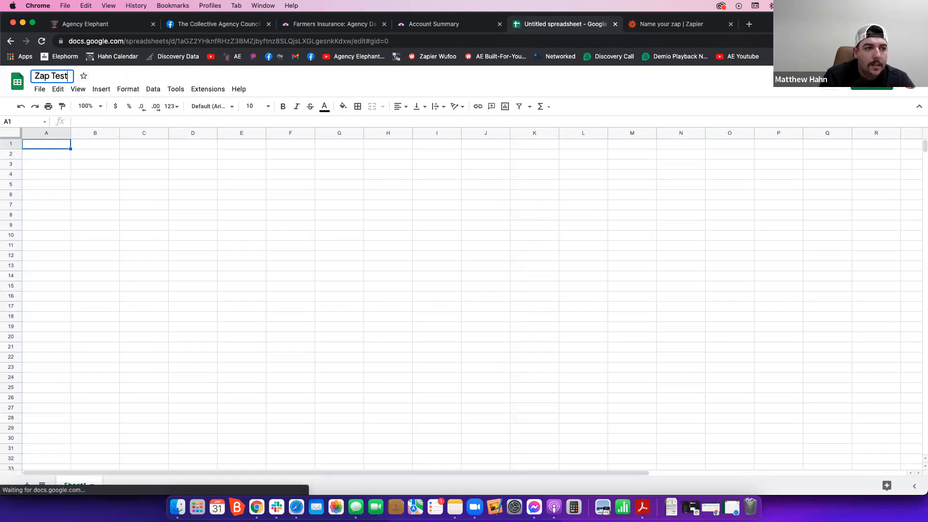
key(Return)
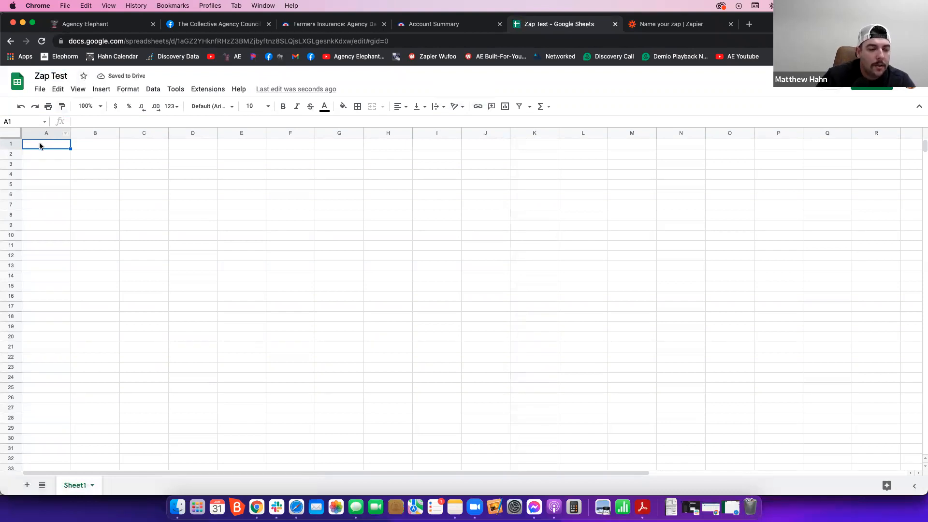
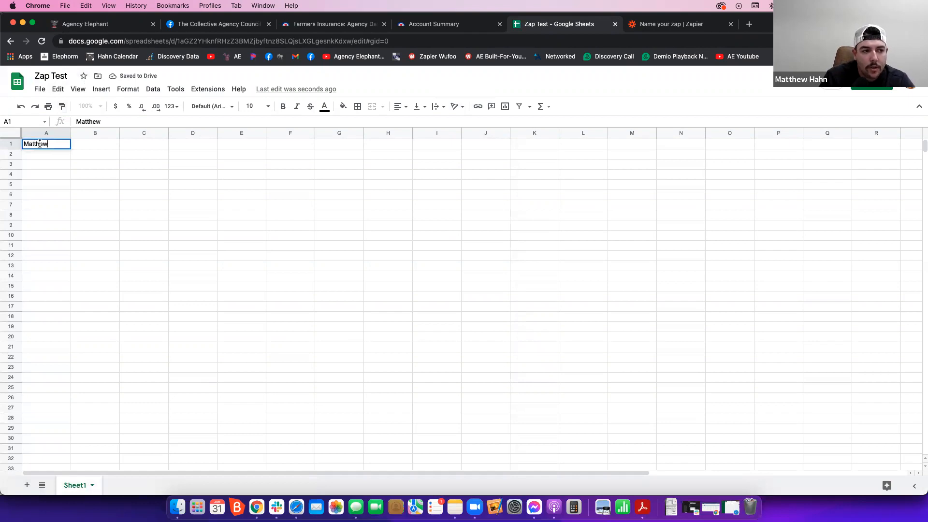
- Enter the sample contact's first name in A1, last name in B1 and phone number in C1
key(Tab)
key(Tab)
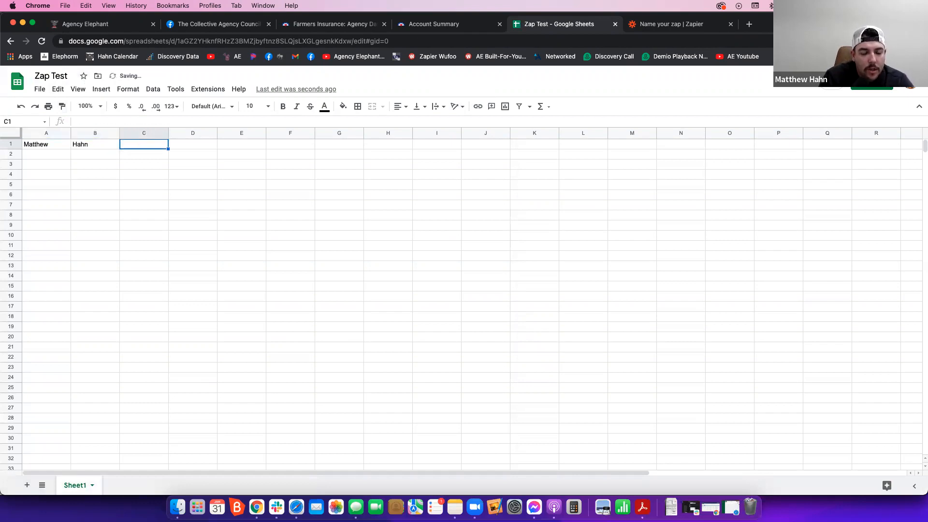
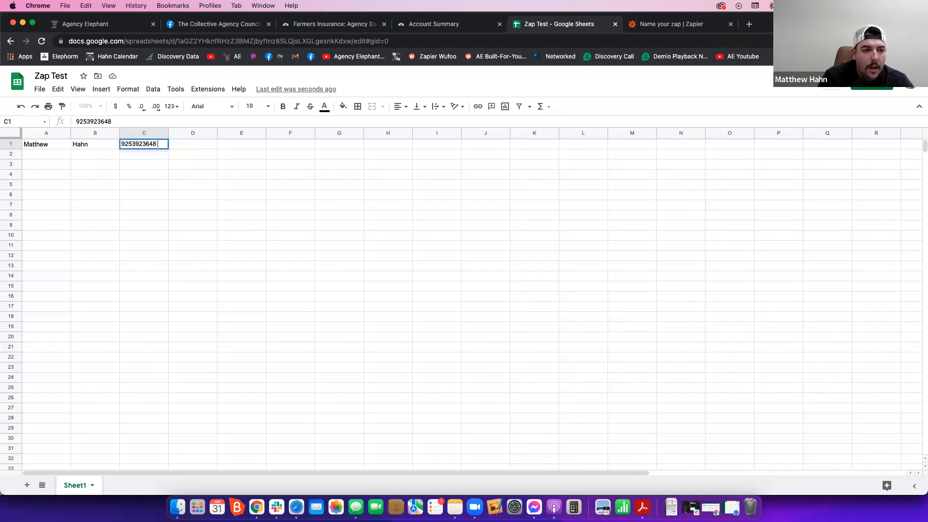
- Enter the sample contact's full e-mail address in D1, completing its domain ending
key(Tab)
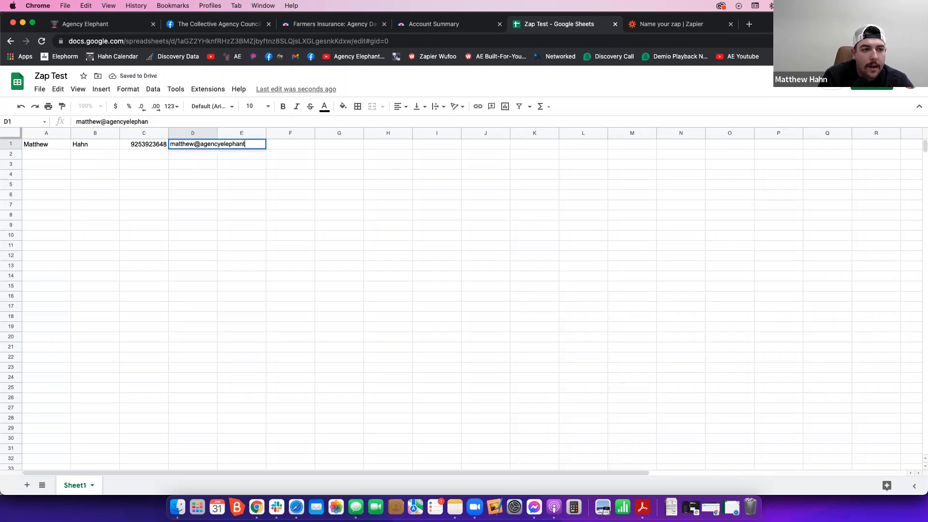
key(Tab)
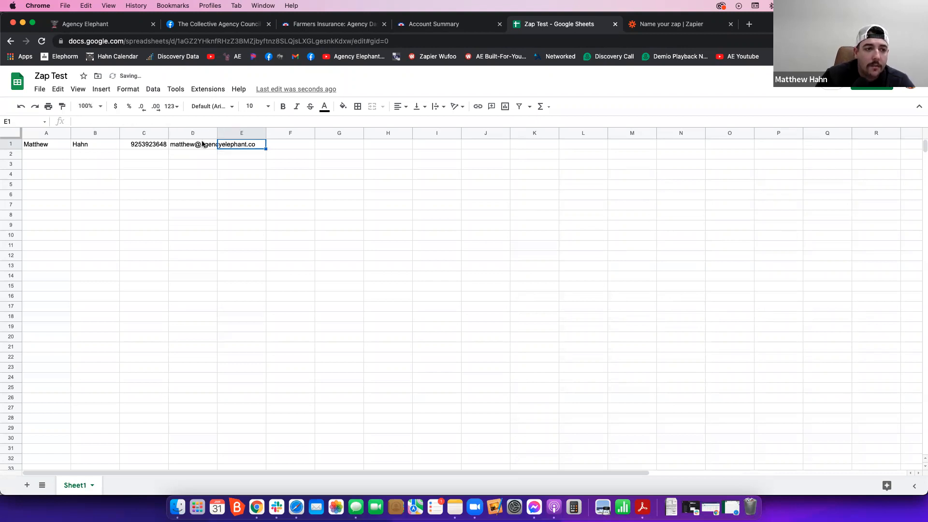
double_click(209, 146)
click(261, 144)
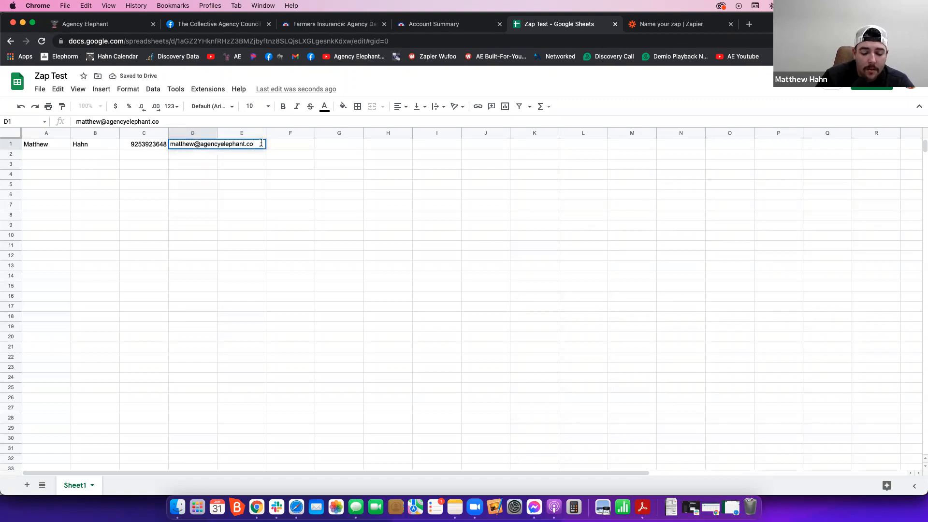
key(Tab)
key(Tab)
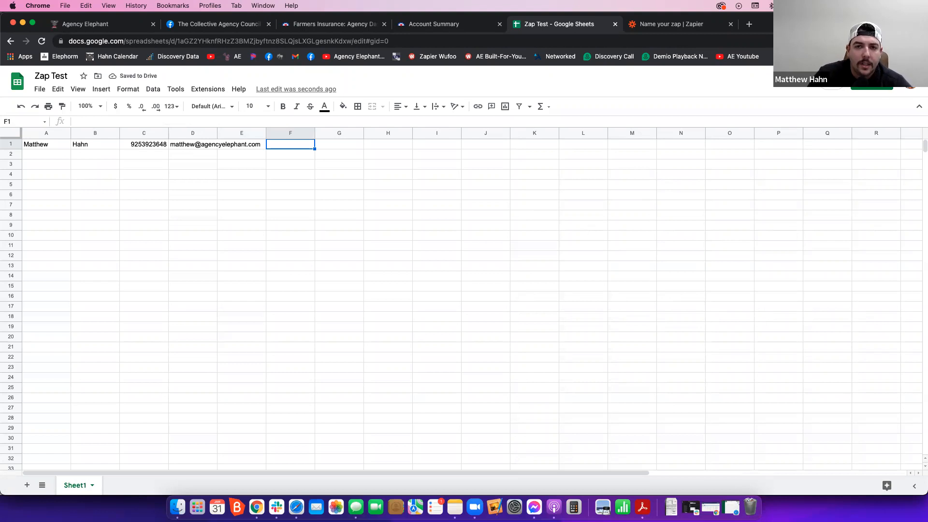
click(144, 174)
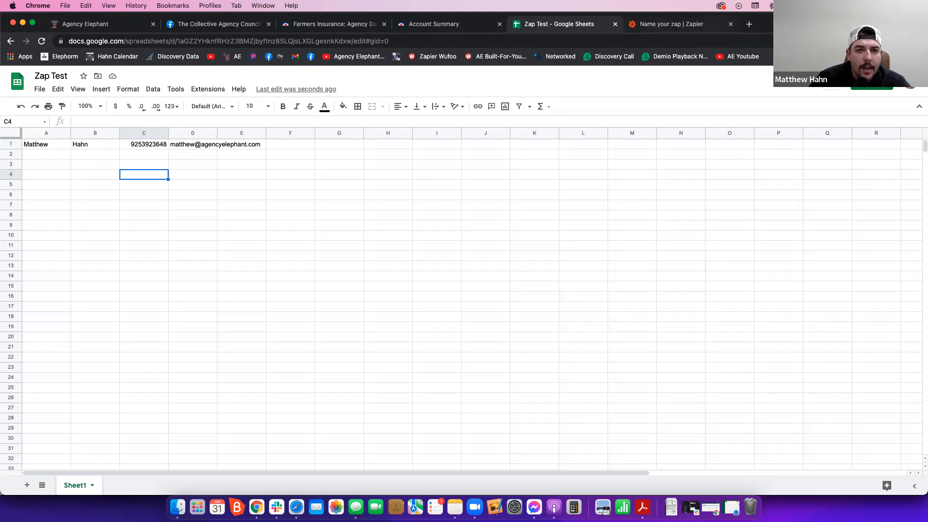
- Switch to the Zapier editor and name the new zap "AE Test Zap"
key(ctrl+Tab)
click(77, 96)
text(AE T)
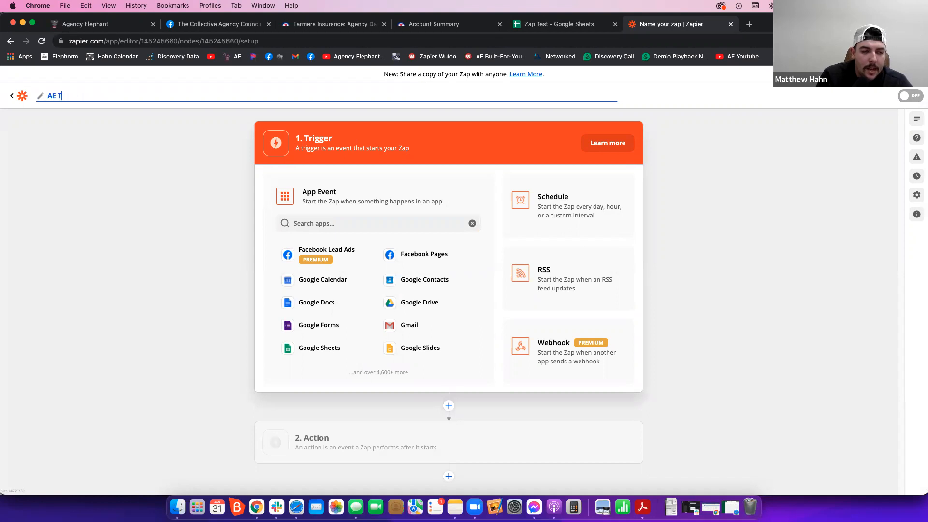
text(est Zap)
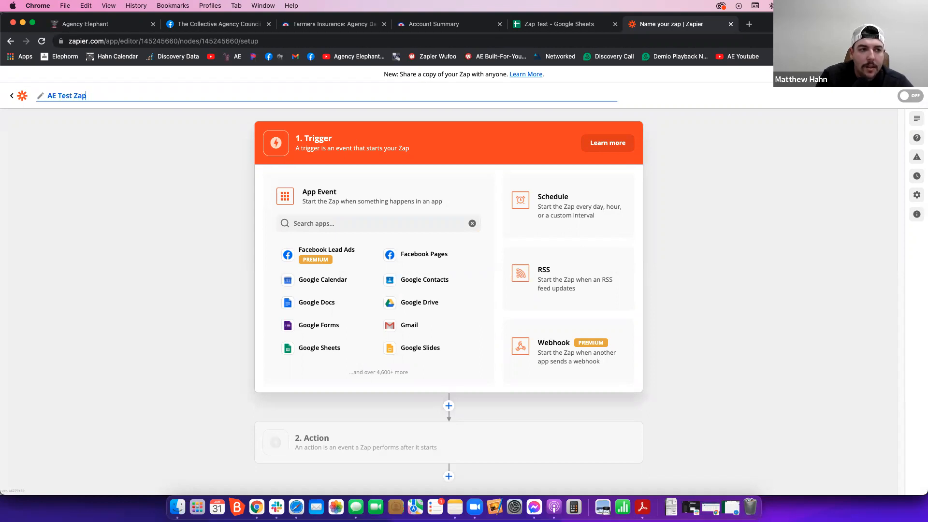
- Switch to Agency Elephant and open the Zapier campaign management from the account's integration settings
click(100, 26)
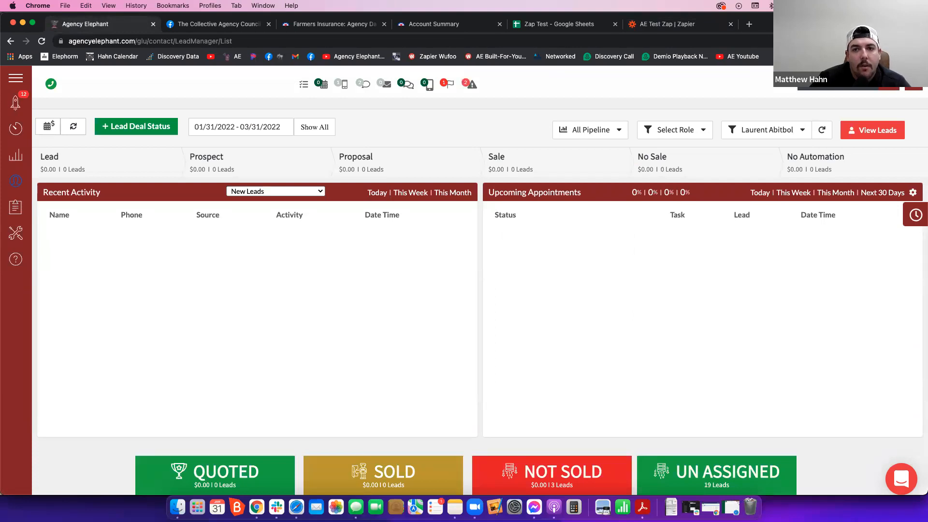
click(889, 87)
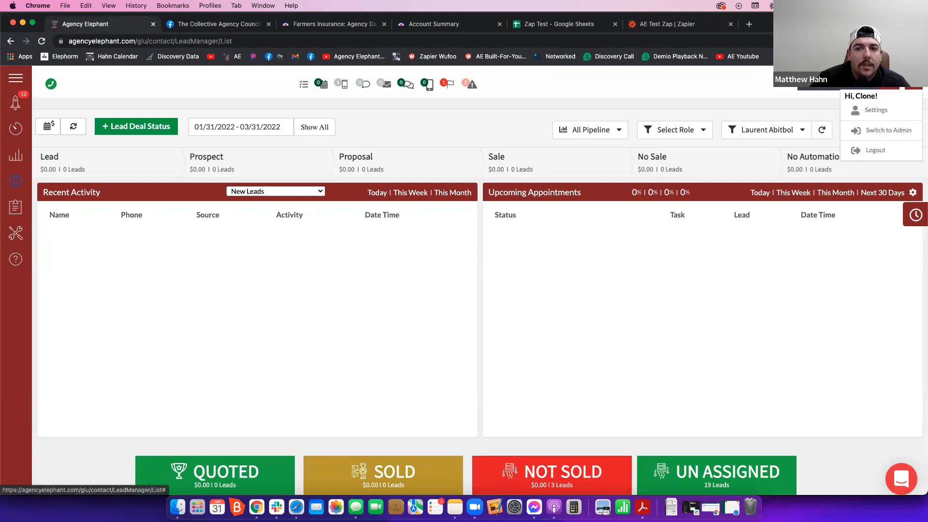
click(894, 109)
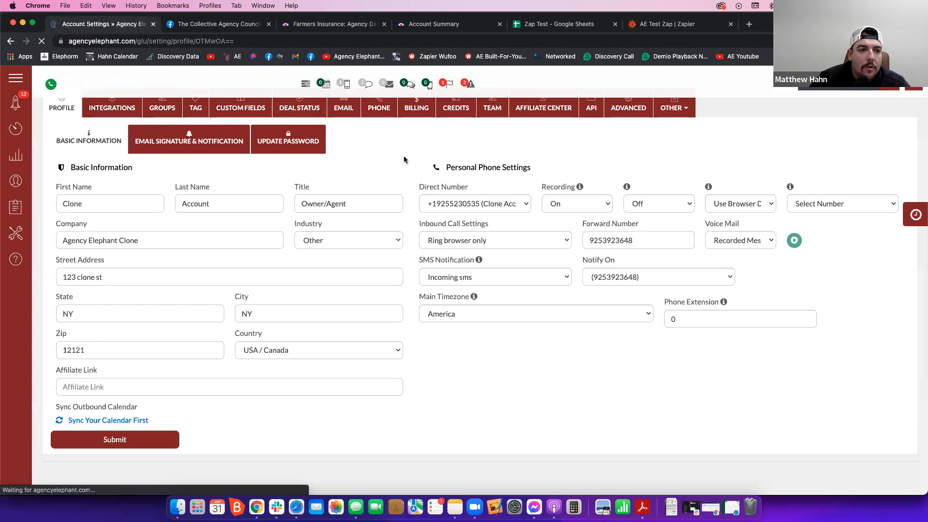
click(116, 142)
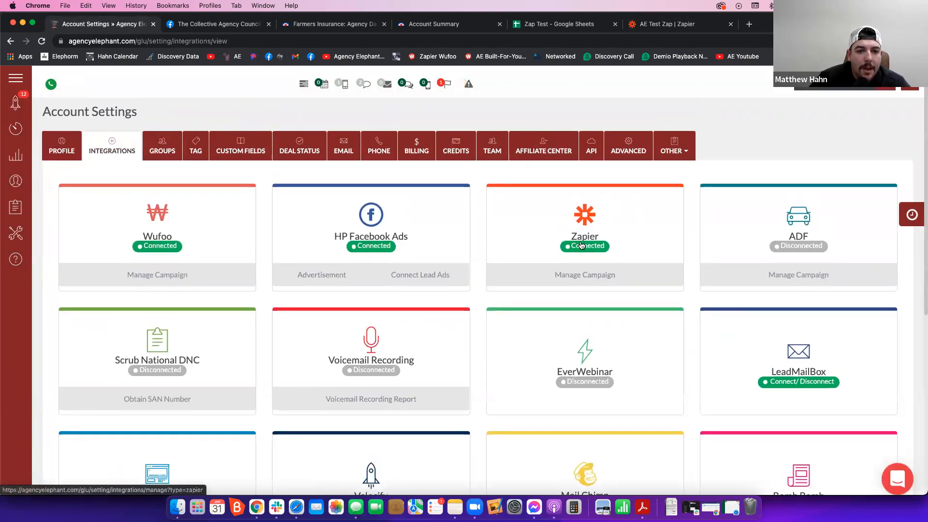
click(590, 275)
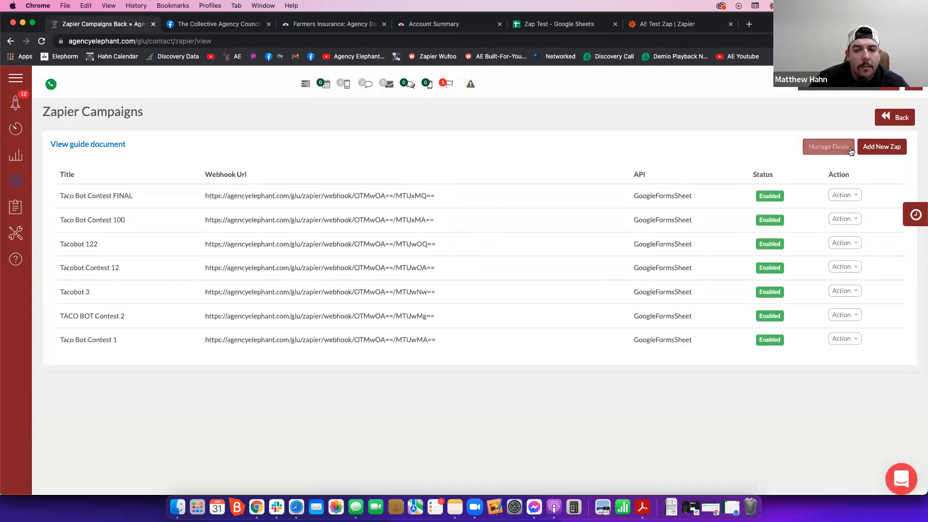
- Add a new zap campaign with the title "Test AE Integration"
click(872, 147)
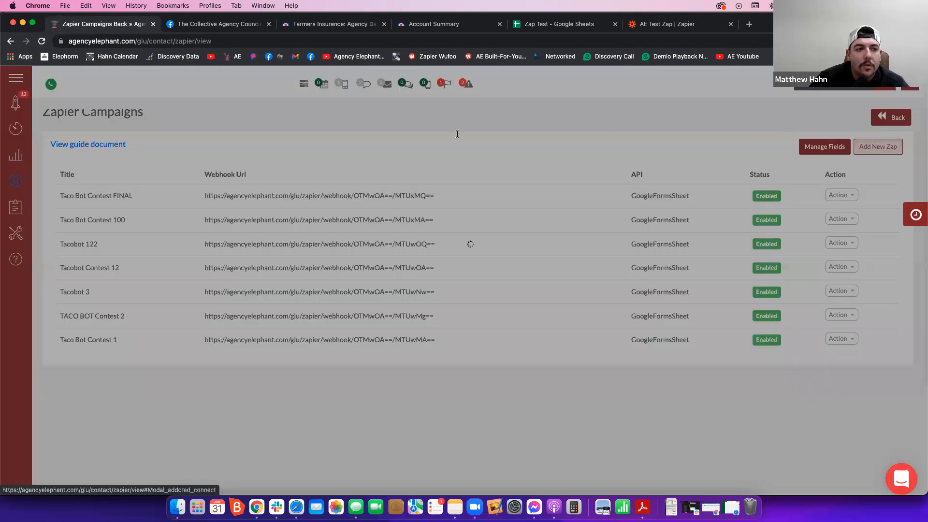
click(333, 134)
text(Test)
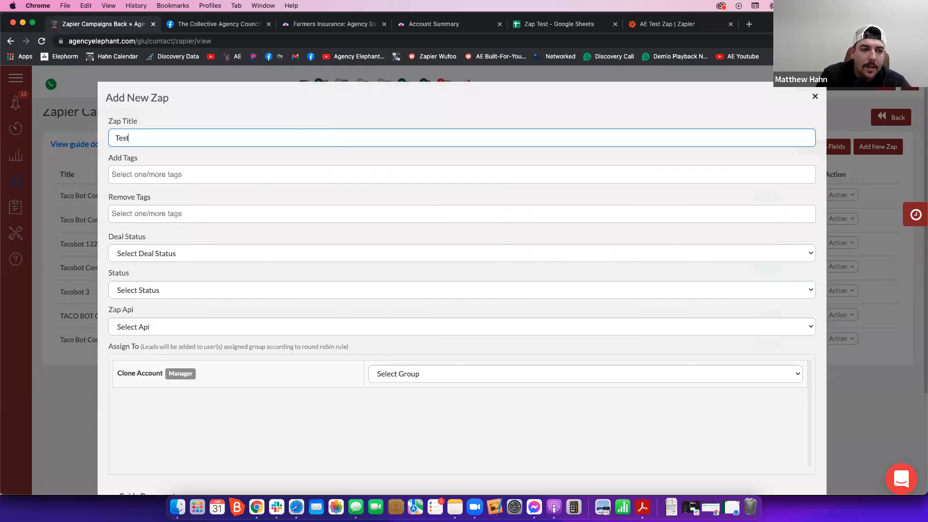
text( AE Integration)
- Leave the tags and deal status unset and set the campaign's status to Enable
key(Tab)
key(Tab)
key(Tab)
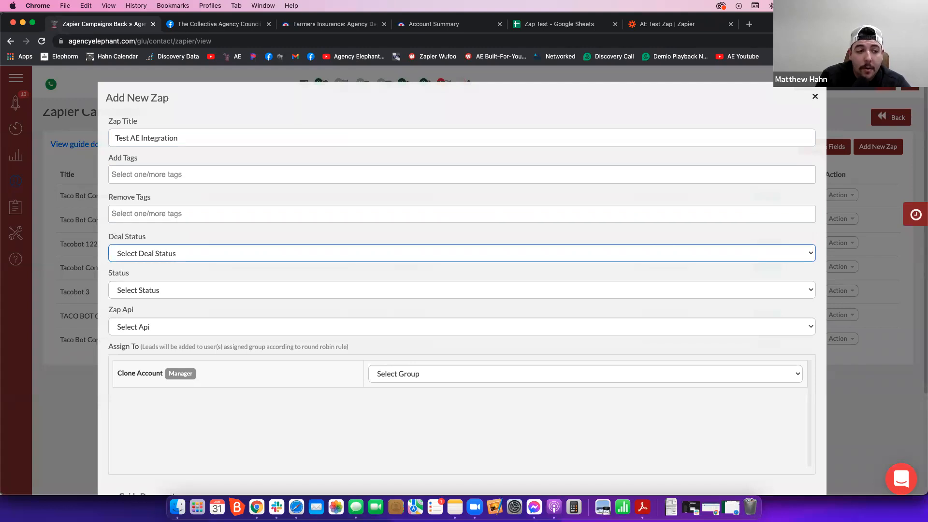
key(Tab)
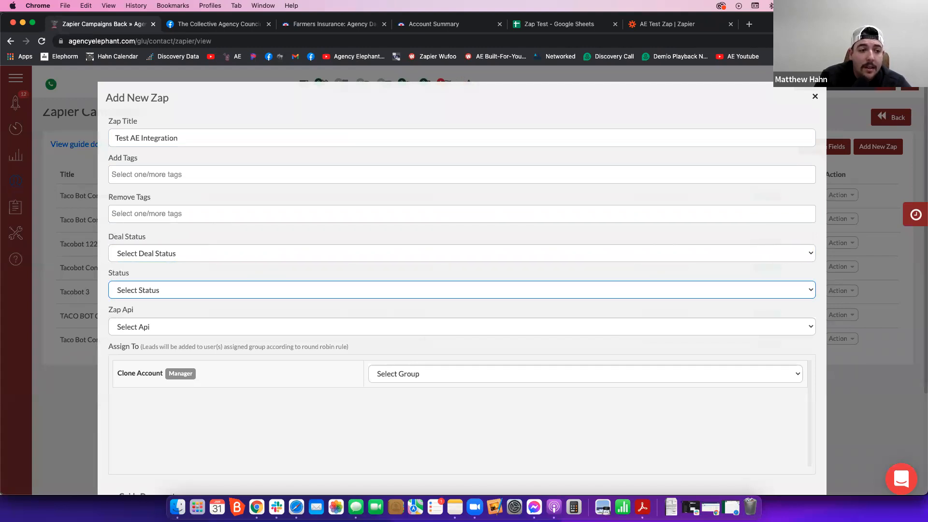
key(space)
key(Down)
key(Return)
key(Tab)
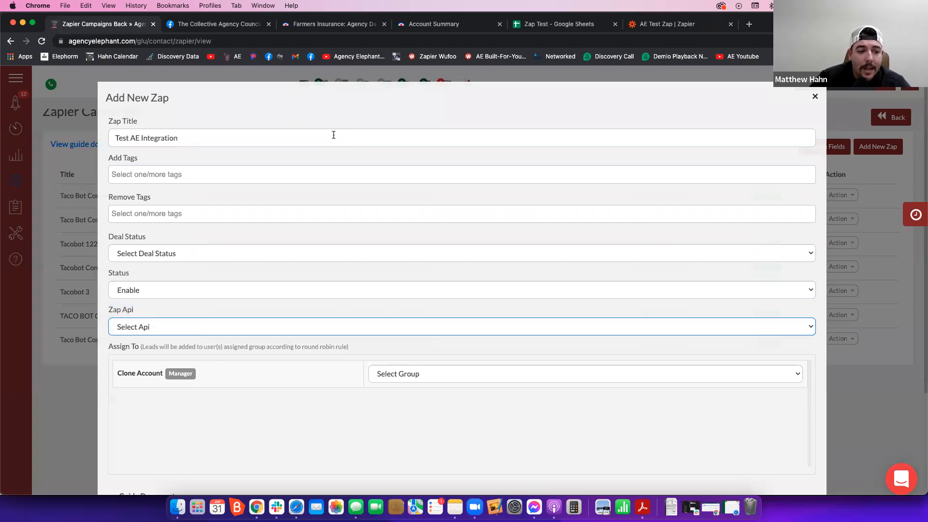
- Choose Google Docs/Sheets as the campaign's Zap API
key(g)
key(space)
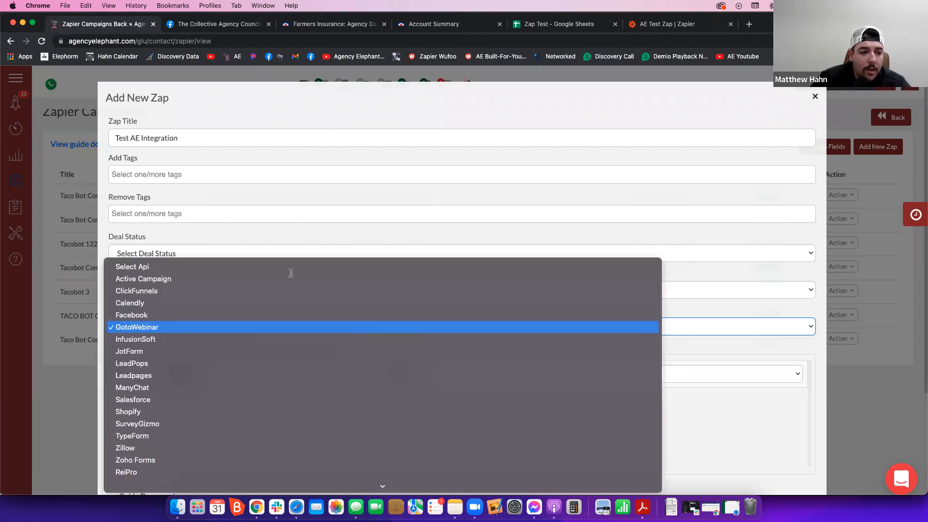
scroll(311, 419, down, 3)
click(329, 451)
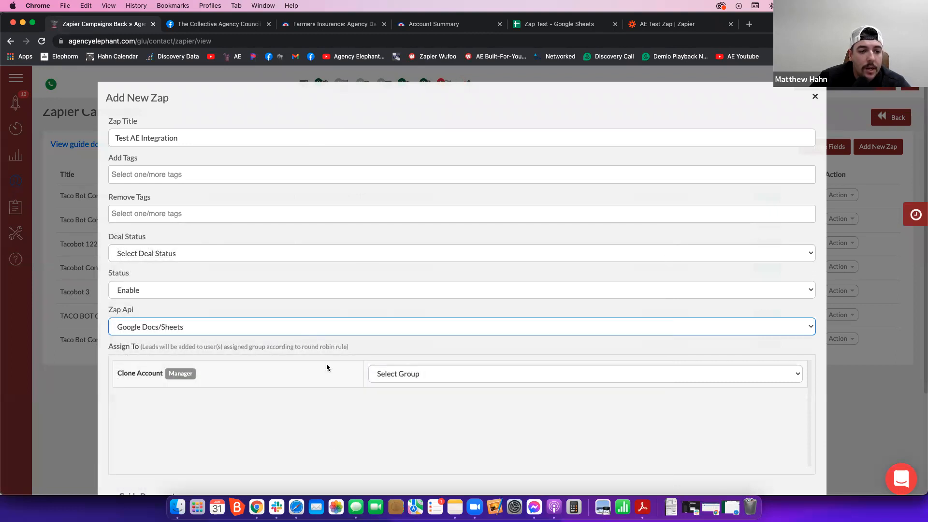
- Assign the Clone Account's leads to the group "Opted in for entries"
click(415, 374)
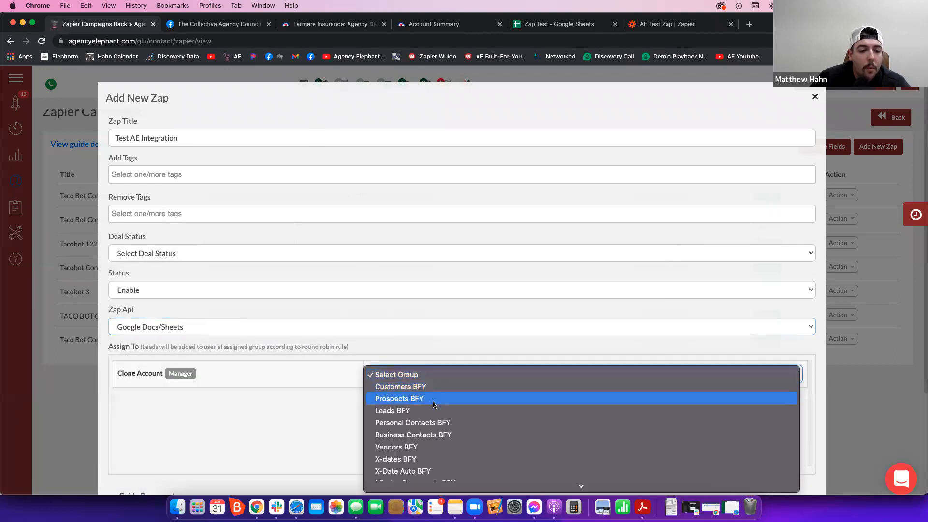
scroll(440, 430, down, 10)
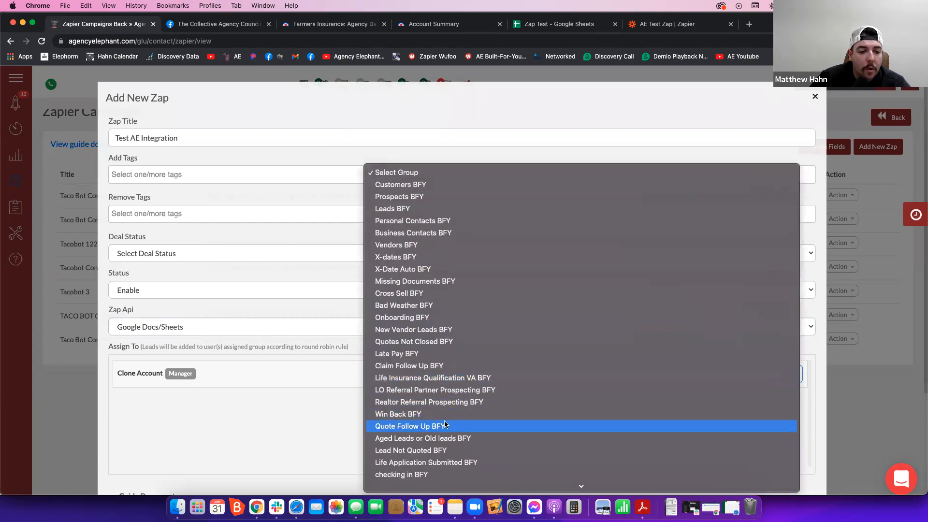
scroll(442, 422, down, 10)
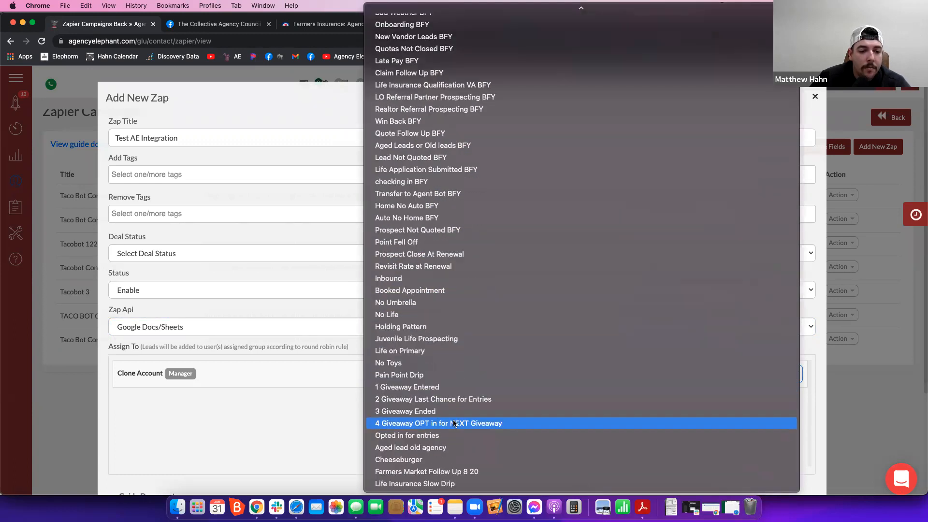
click(457, 435)
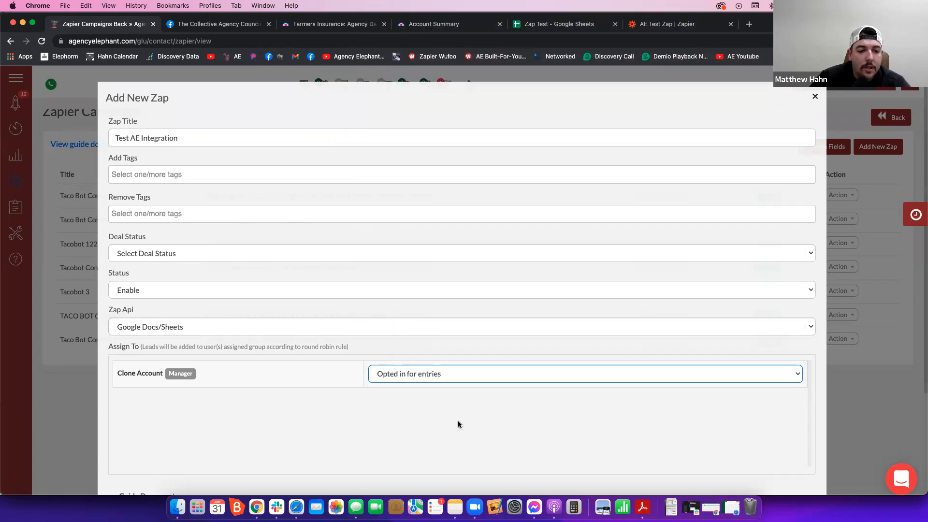
click(403, 374)
click(355, 403)
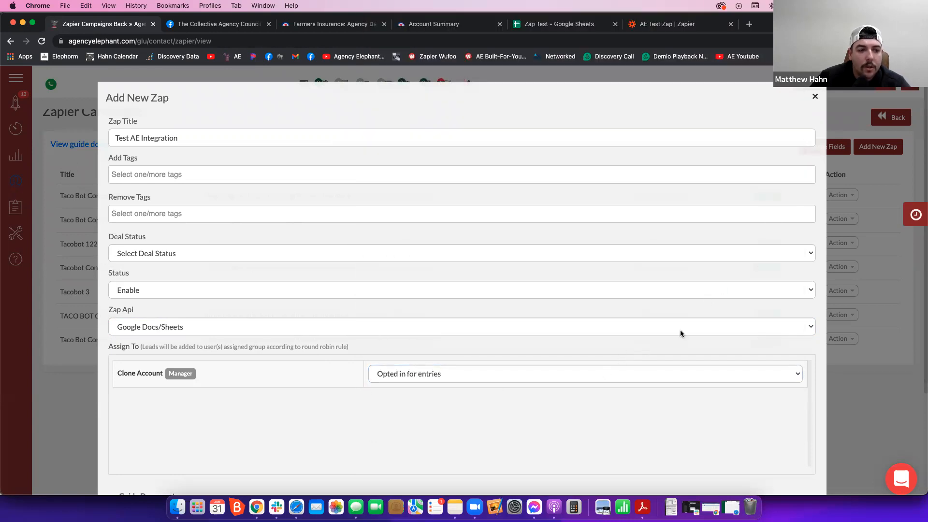
scroll(793, 251, down, 5)
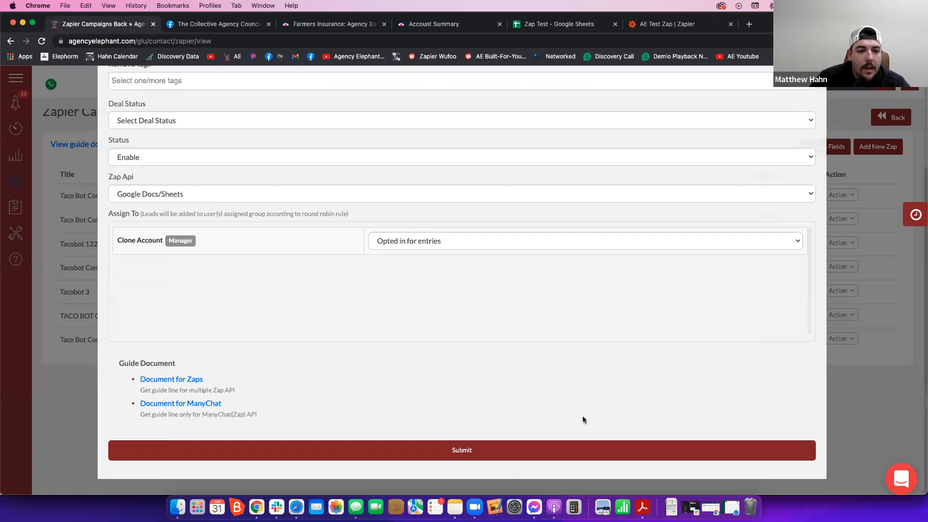
- Submit the new zap campaign and select the webhook URL of Test AE Integration
click(500, 449)
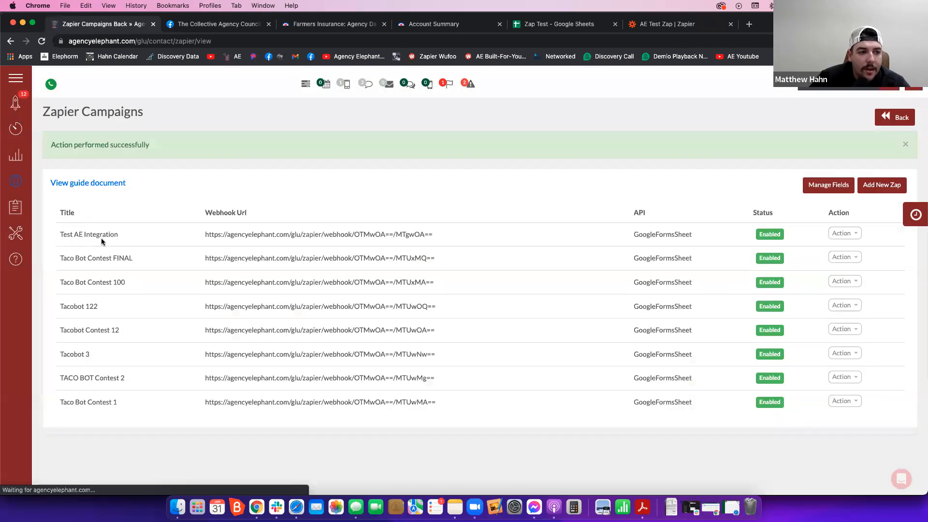
drag(68, 236, 236, 242)
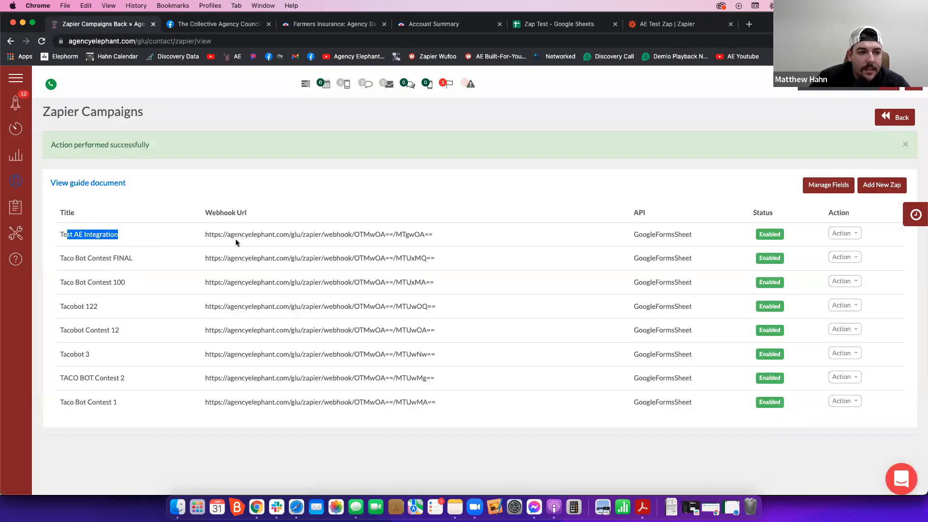
triple_click(233, 237)
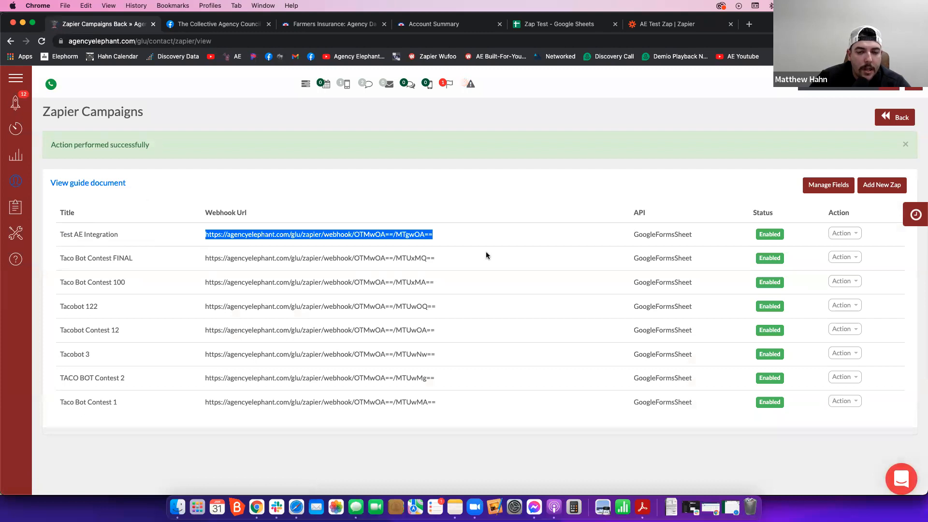
- Switch to the AE Test Zap in Zapier and set its trigger to New Spreadsheet Row in Google Sheets
click(672, 24)
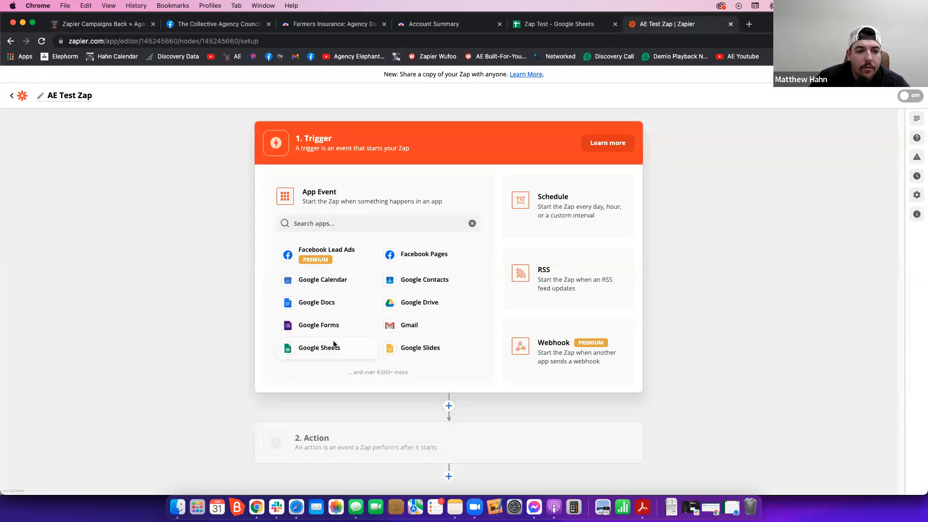
click(331, 346)
click(347, 252)
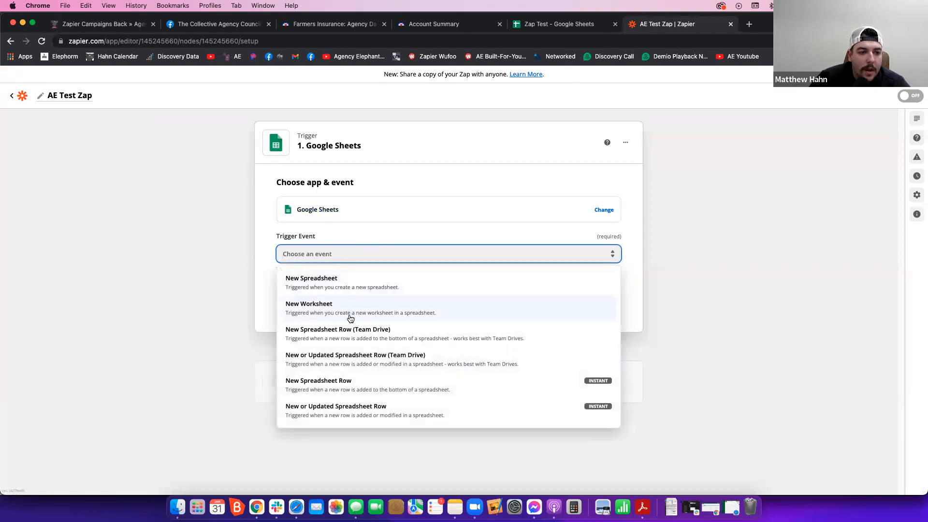
click(348, 387)
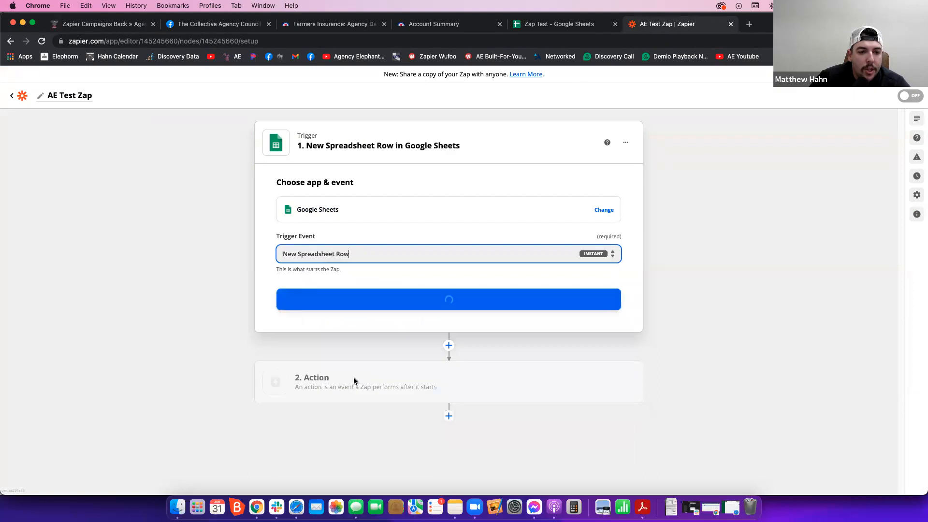
click(357, 305)
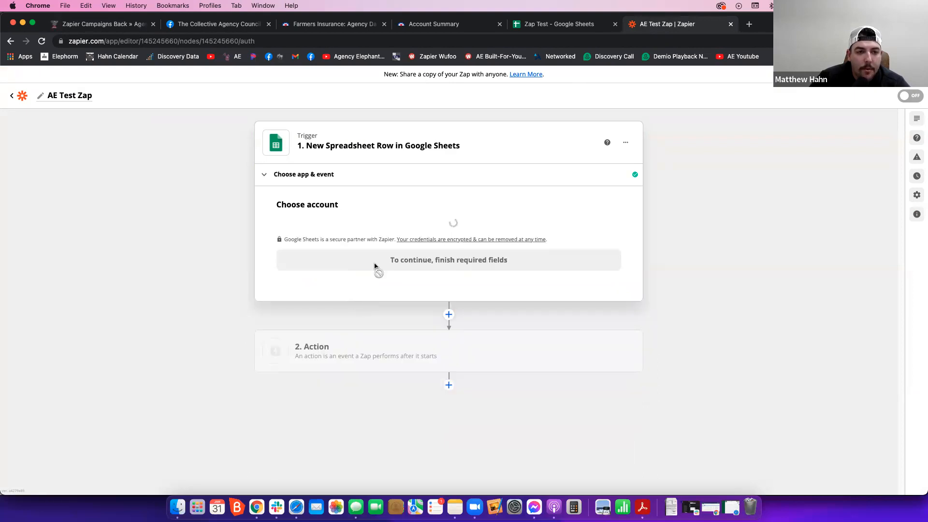
- Choose the first connected Google Sheets account for the trigger and continue to the trigger setup
click(372, 239)
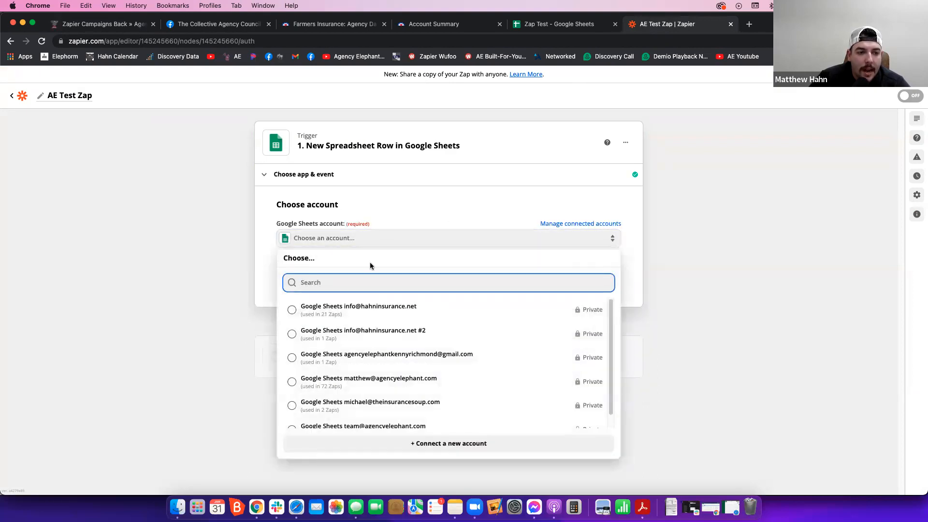
click(377, 315)
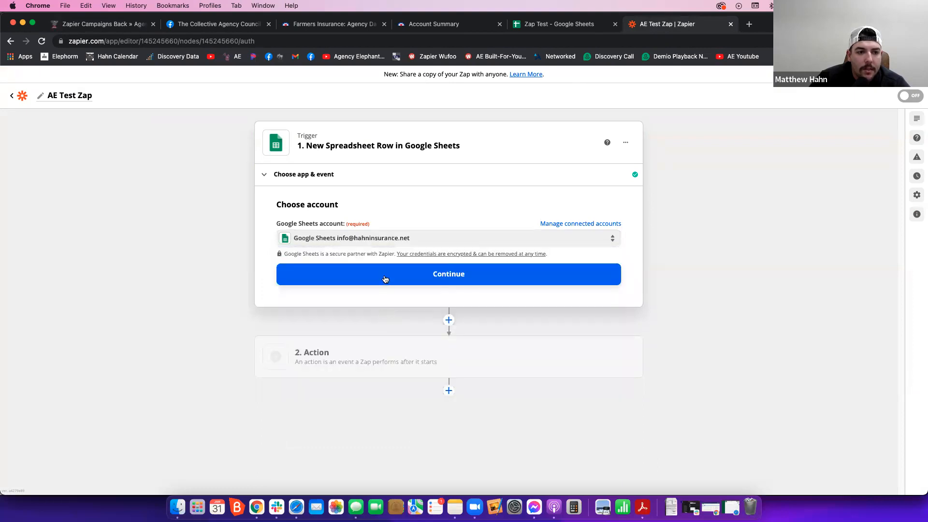
click(389, 277)
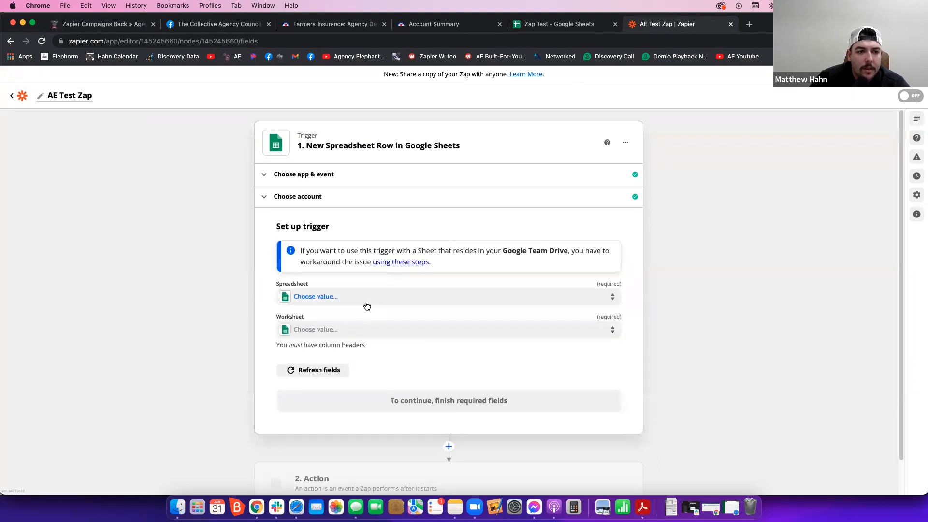
- Set the trigger's spreadsheet to Zap Test and its worksheet to Sheet1, and test the trigger
click(367, 297)
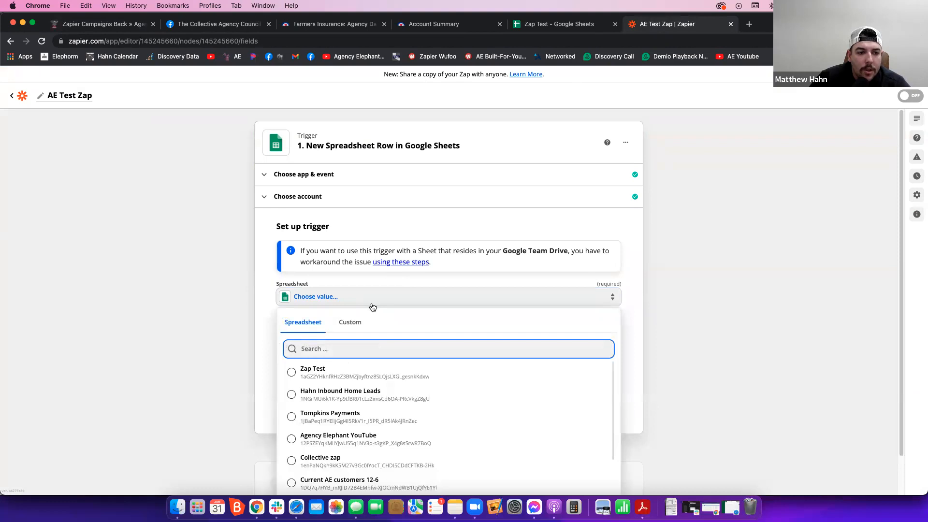
click(312, 379)
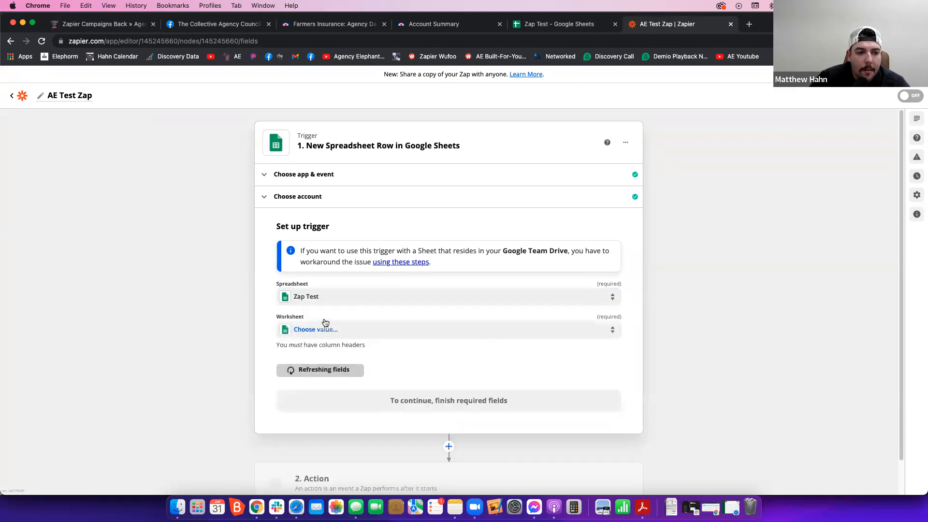
click(323, 329)
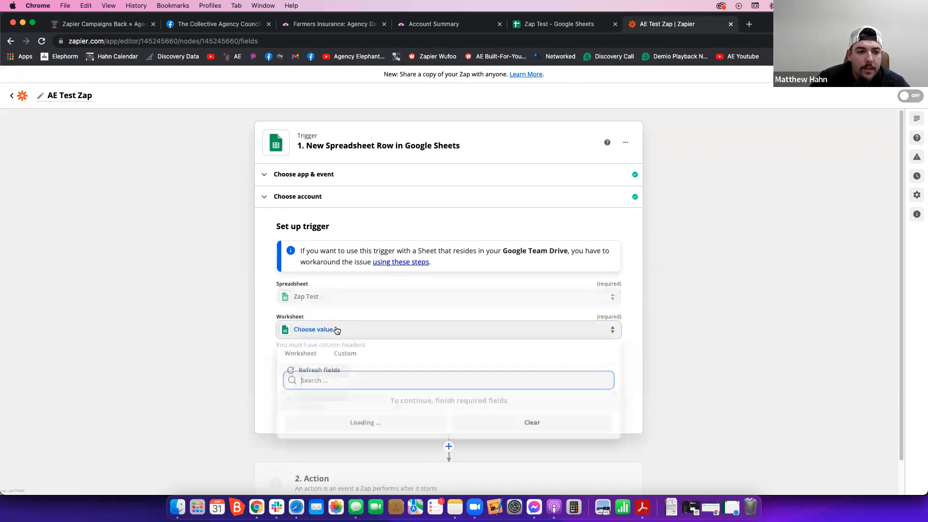
click(312, 406)
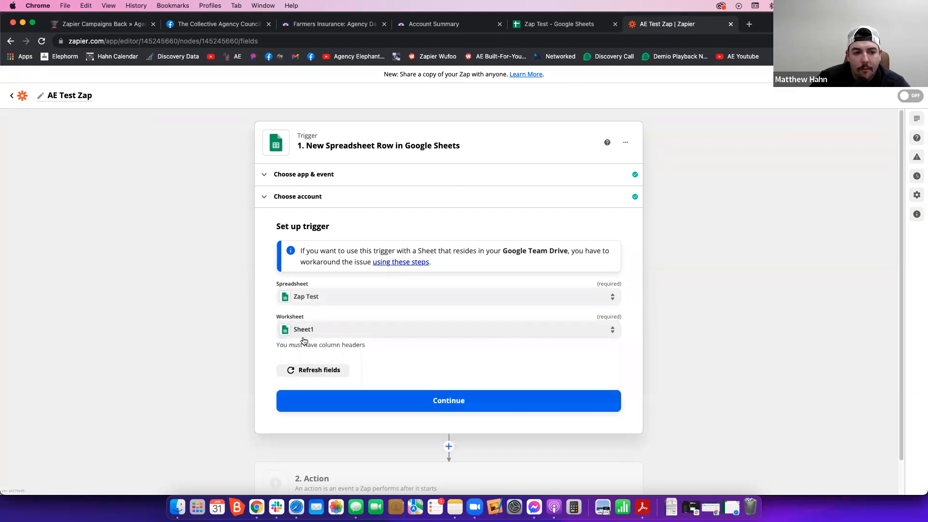
click(370, 410)
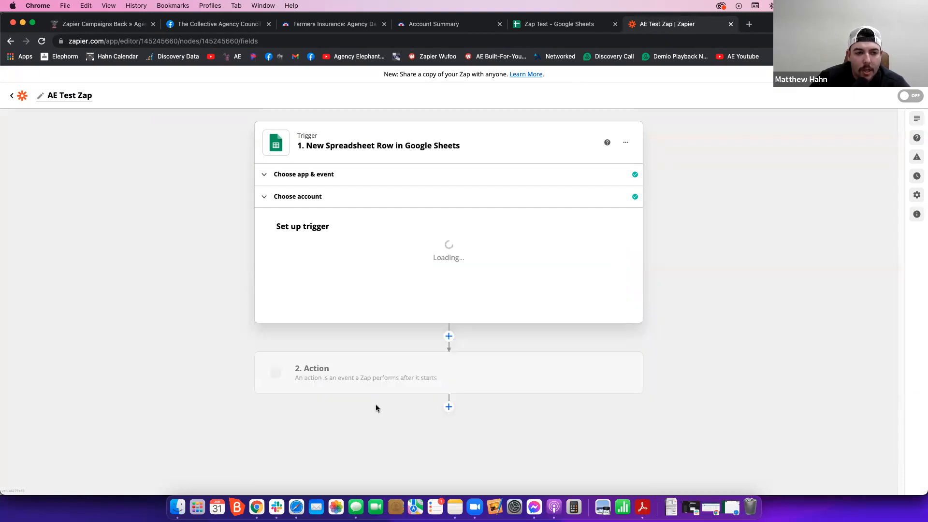
click(456, 391)
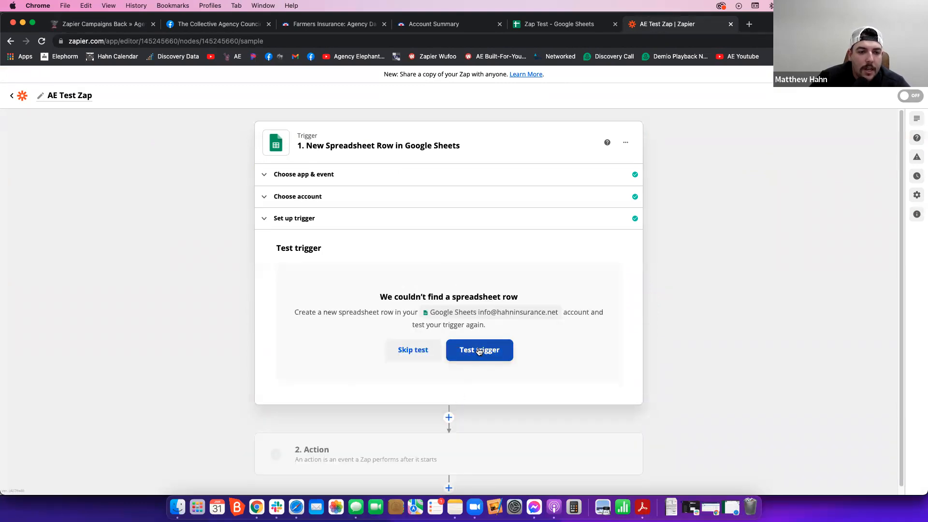
- Switch to the Zap Test Google Sheet and copy the contact data of row 1 into row 2
click(556, 24)
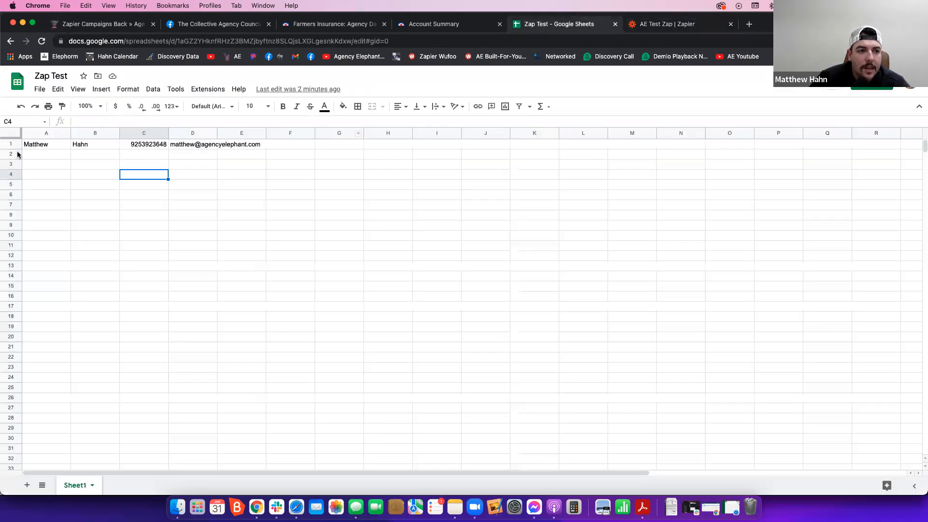
click(17, 145)
key(ctrl+c)
click(49, 155)
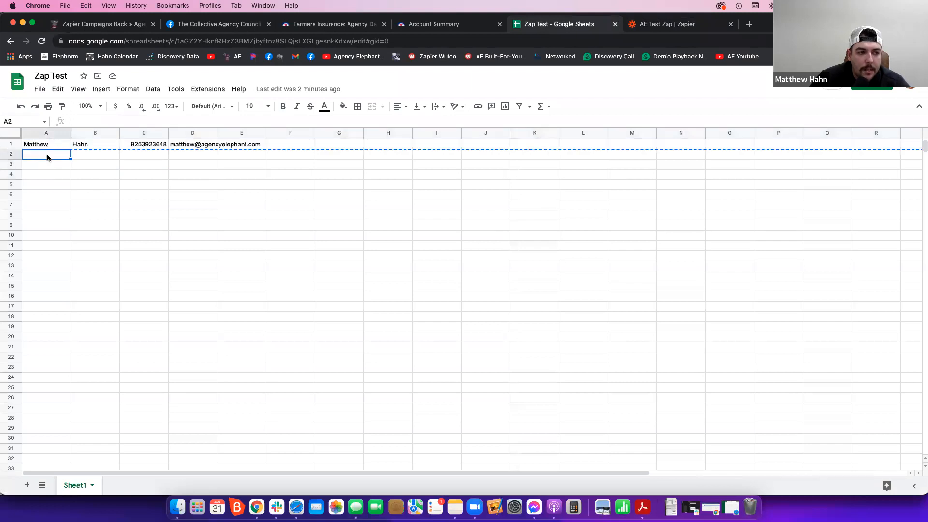
key(ctrl+v)
- Return to Zapier, test the trigger again and continue to the action
click(670, 24)
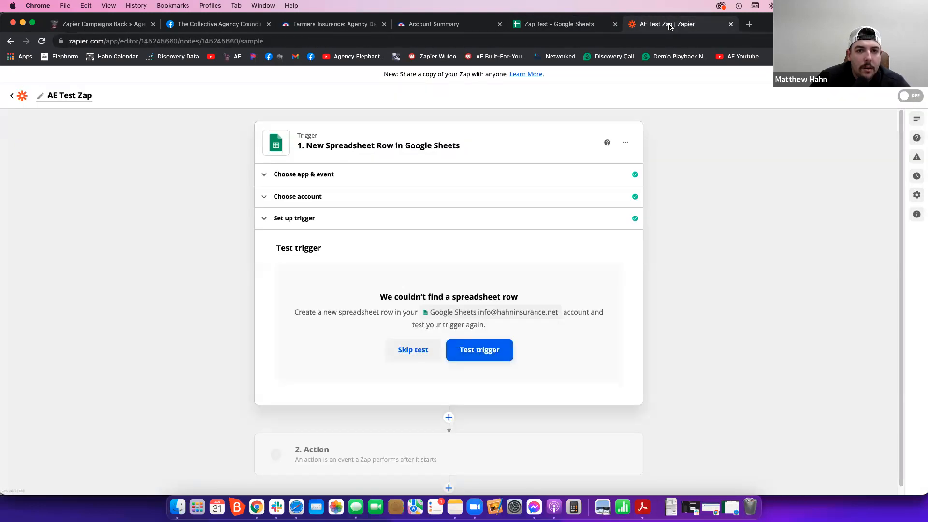
click(503, 348)
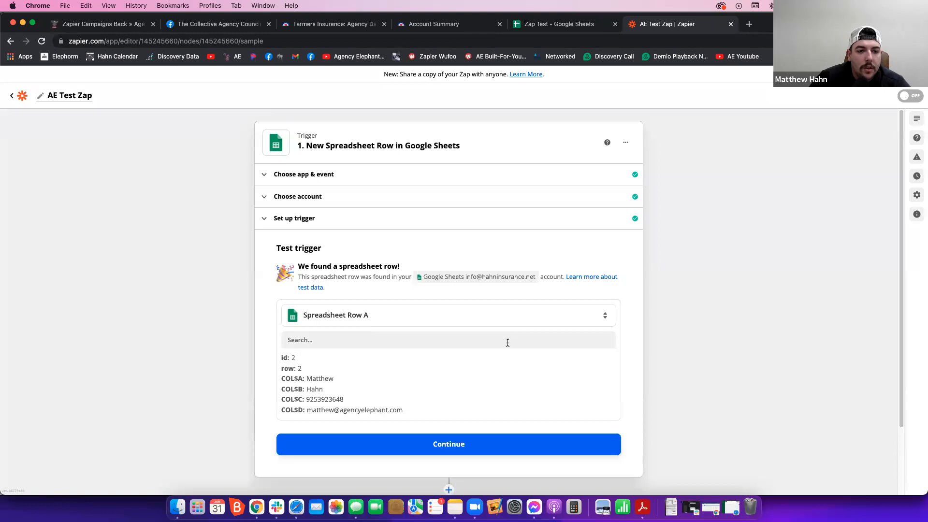
scroll(413, 359, down, 3)
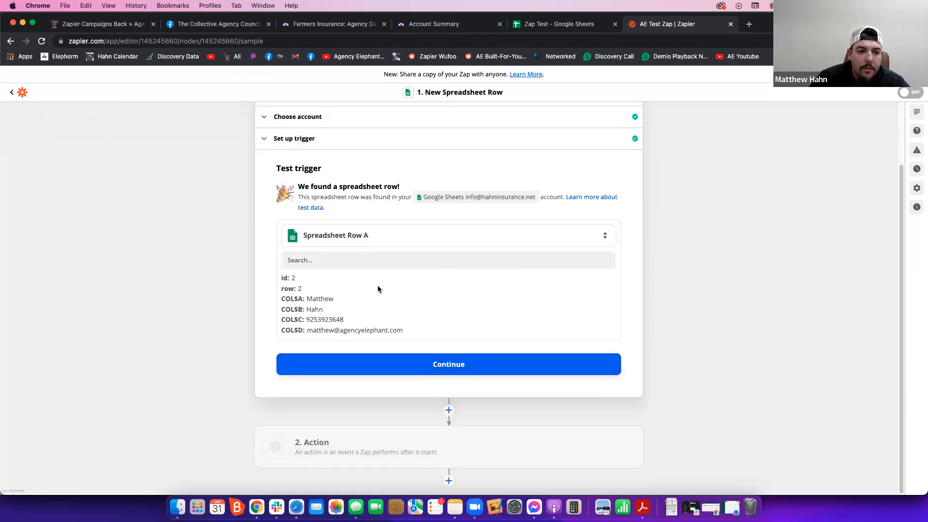
click(418, 374)
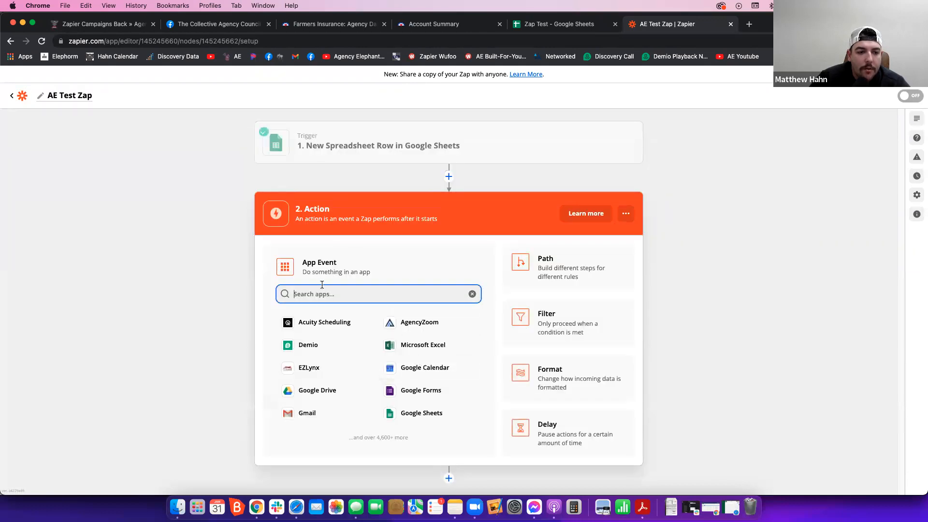
- Set the action app to Webhooks by Zapier with the POST event and continue to the action setup
text(web)
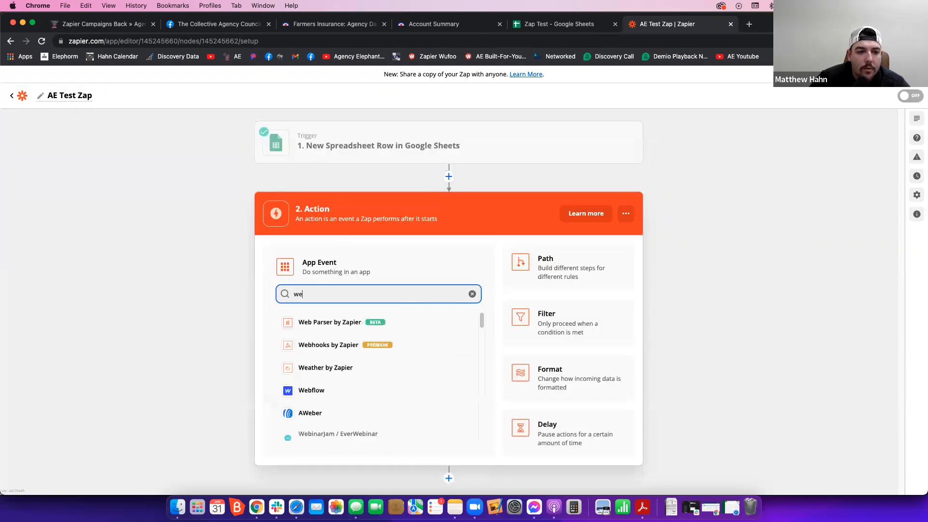
click(344, 346)
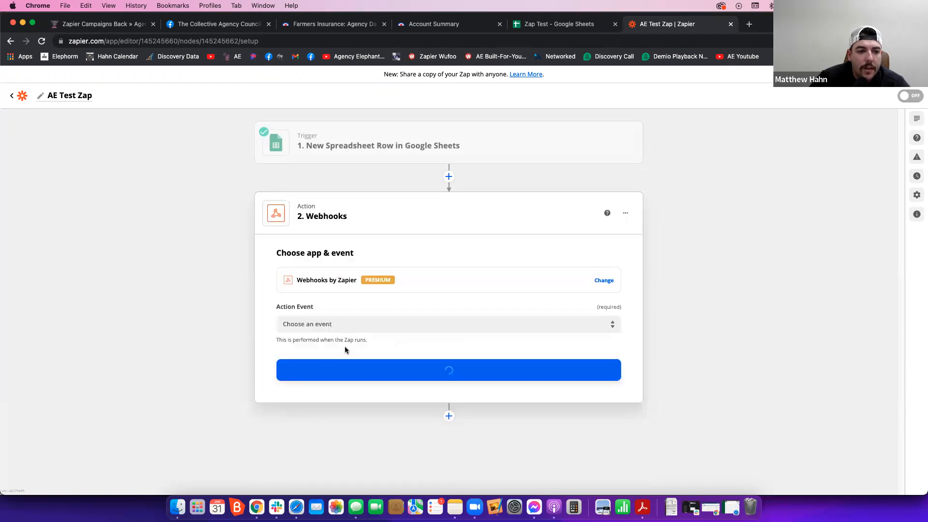
click(347, 326)
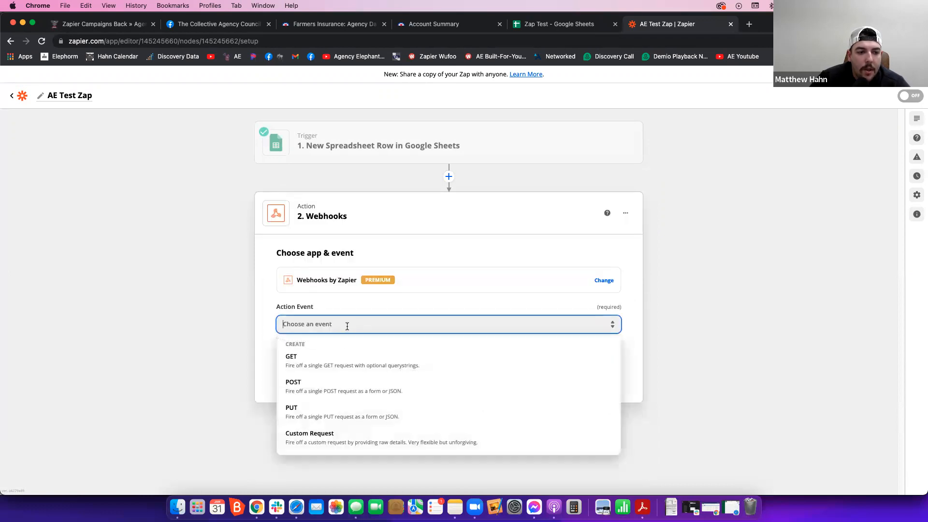
click(347, 389)
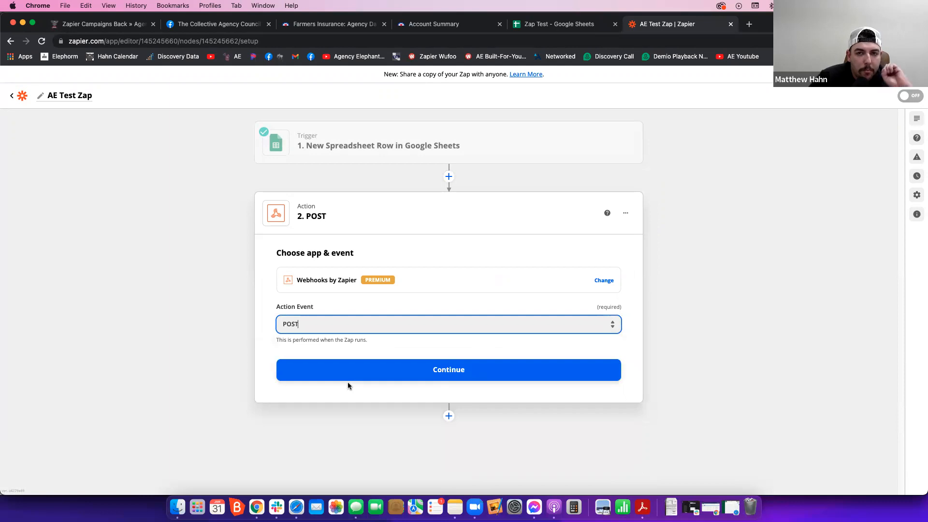
click(349, 376)
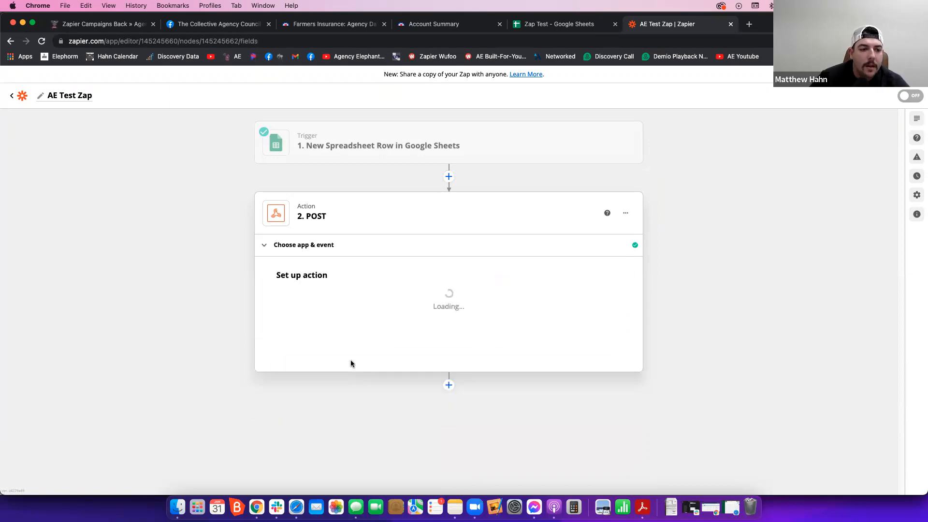
- Copy the Test AE Integration webhook URL from Agency Elephant into the POST action's URL in Zapier
click(329, 306)
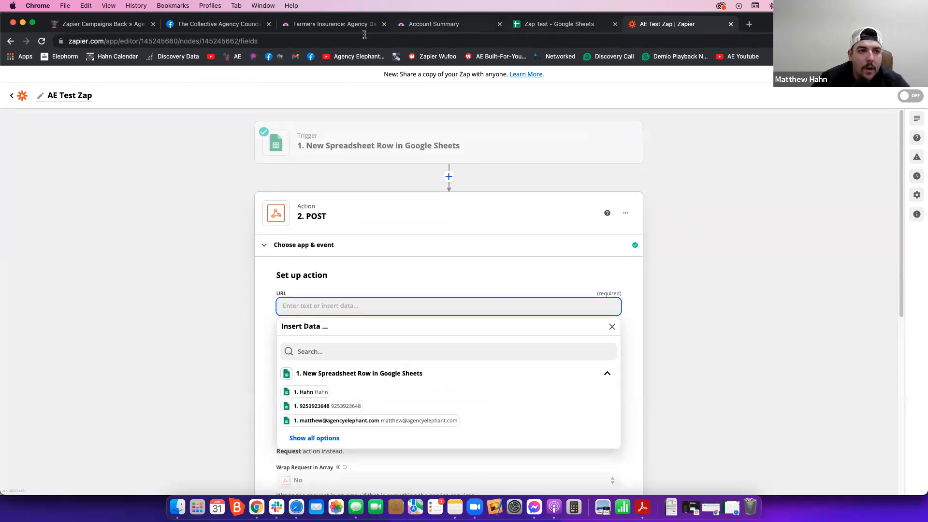
click(95, 25)
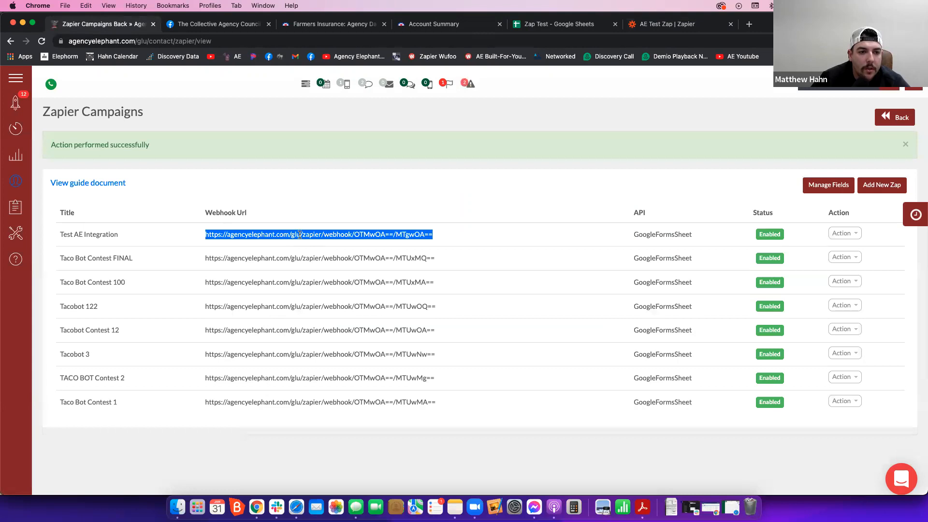
key(super+c)
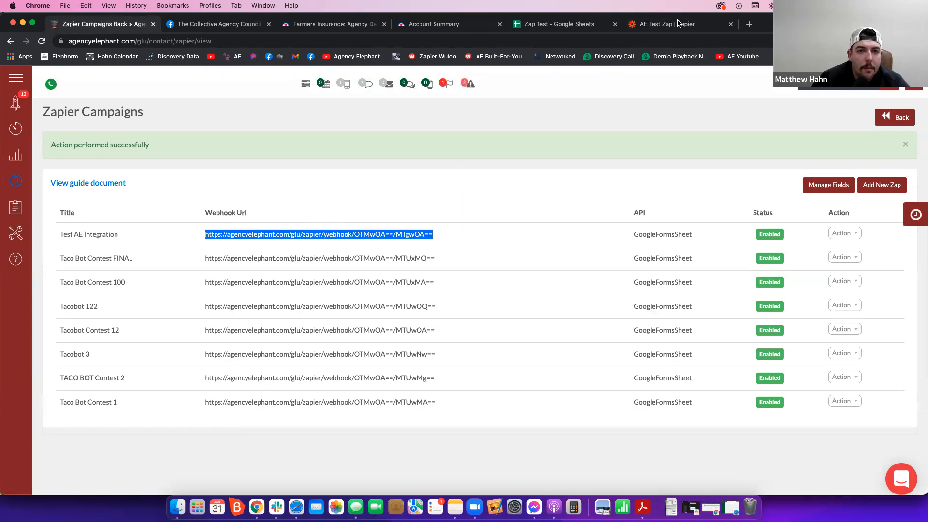
key(ctrl+shift+Tab)
key(super+v)
click(262, 299)
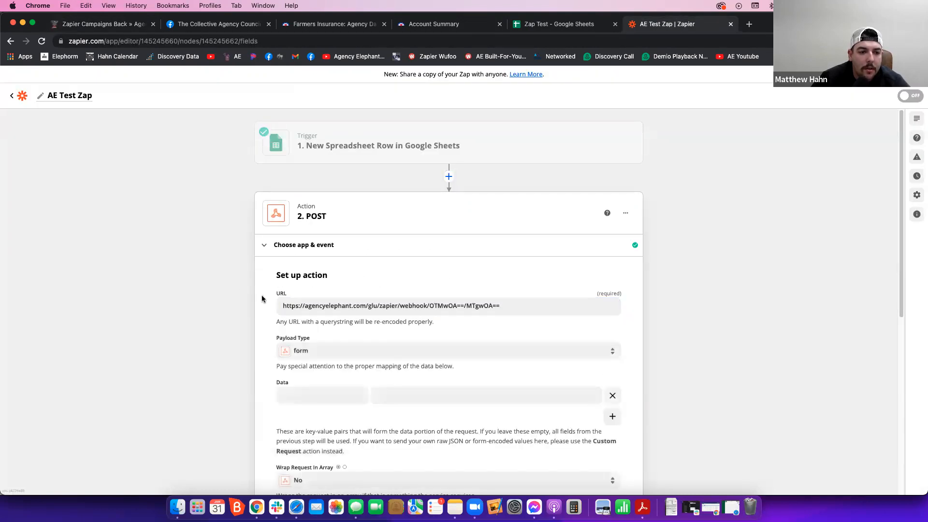
- Enter first_name as the first data key of the POST action and map it to the spreadsheet row's first-name value
click(317, 388)
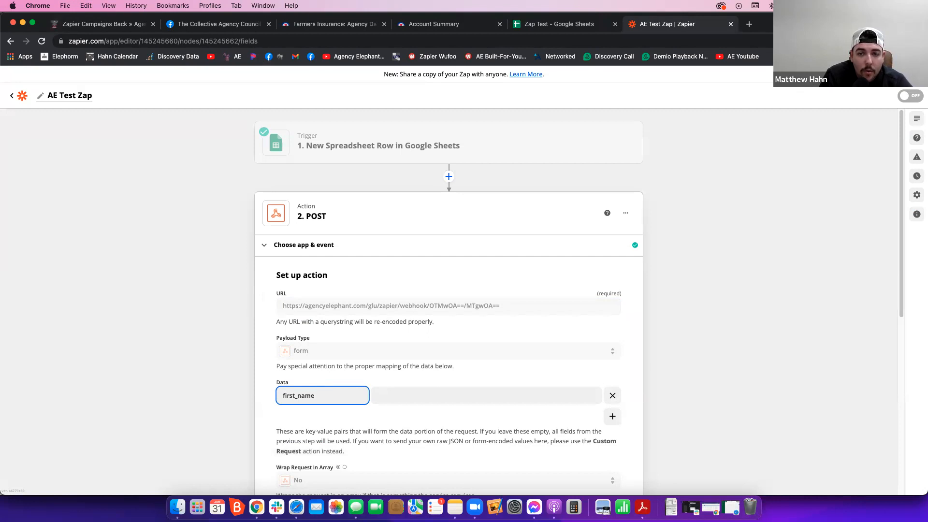
key(super+a)
text(fa)
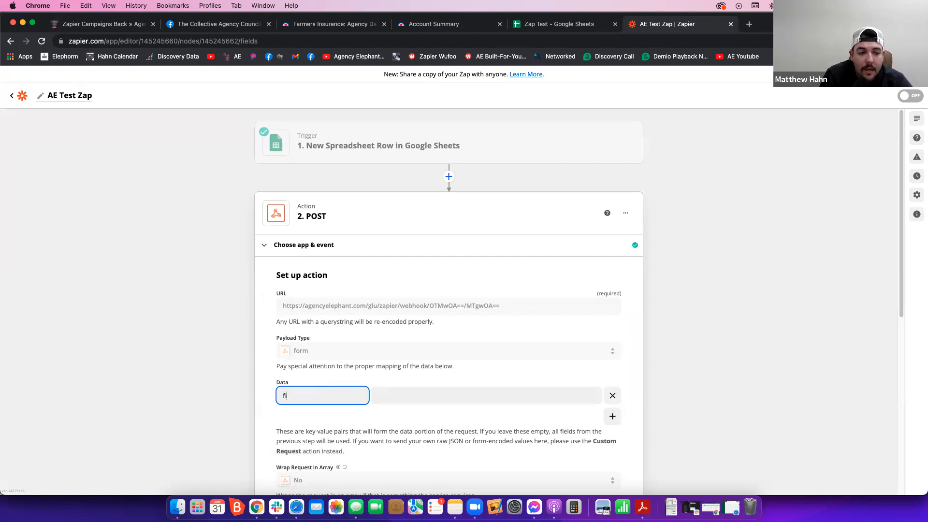
key(super+a)
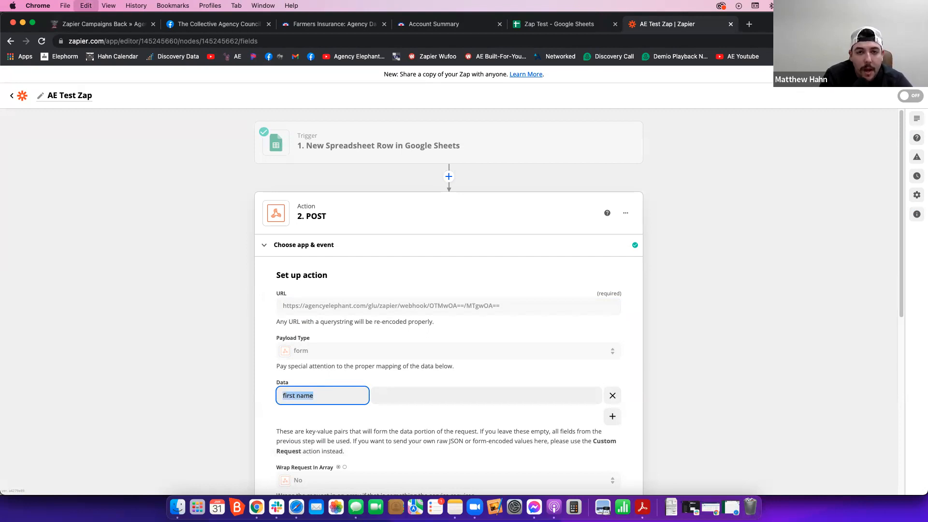
text(first)
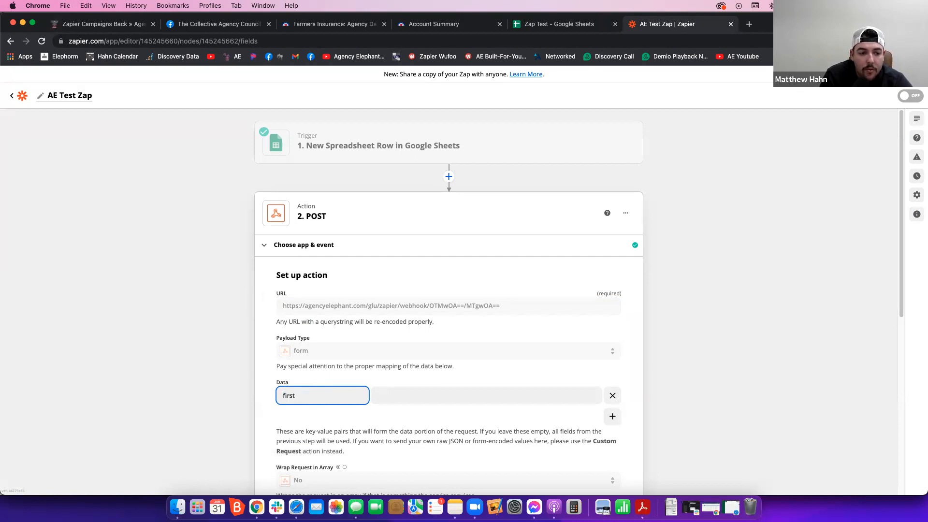
text(_name)
click(443, 393)
scroll(443, 379, down, 7)
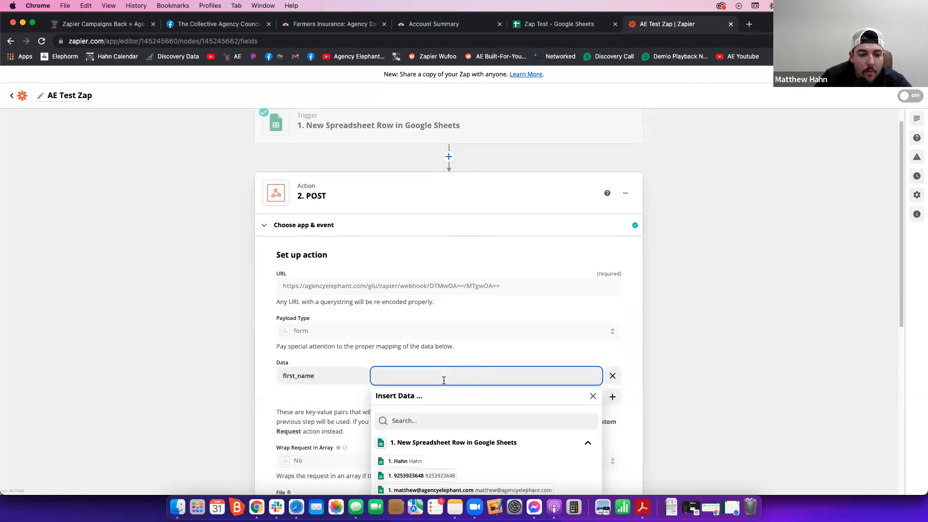
scroll(443, 379, up, 7)
scroll(452, 377, down, 2)
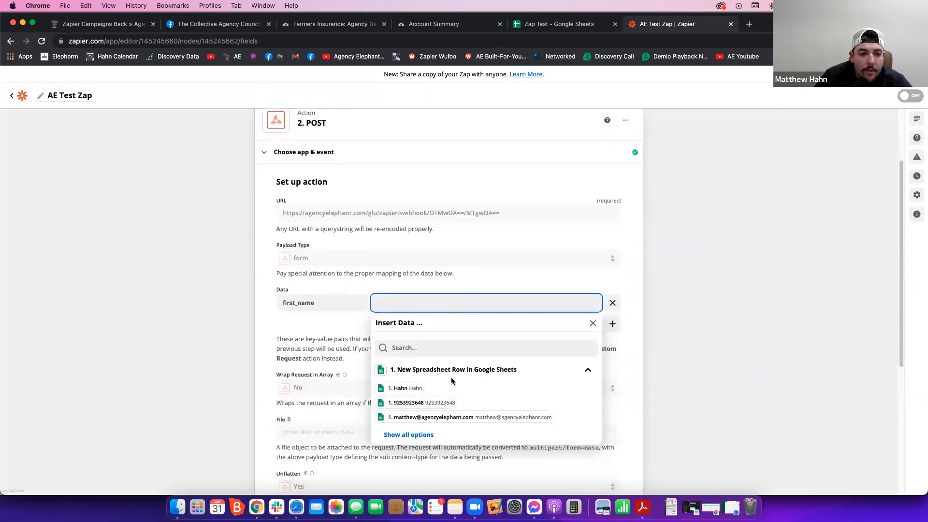
click(424, 432)
double_click(434, 433)
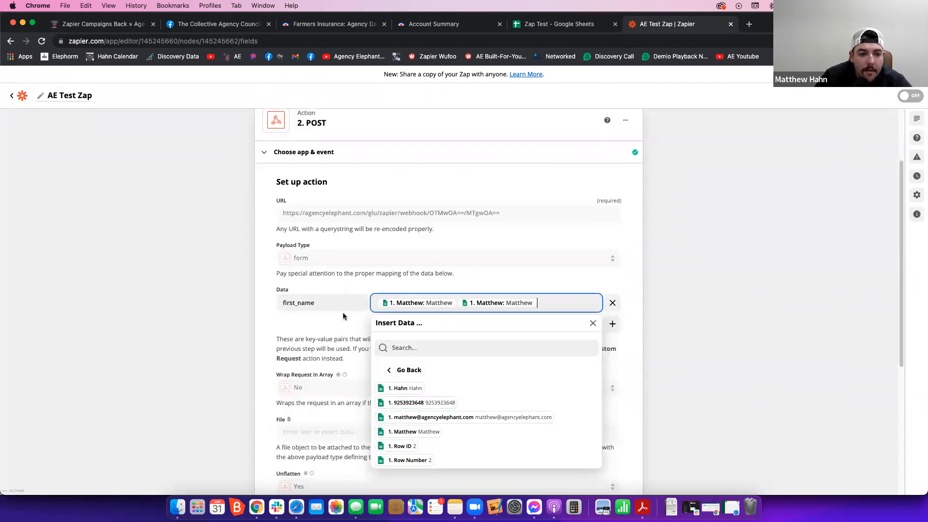
- Add three more data pairs and map the key last_name to the spreadsheet row's last-name value
click(613, 326)
click(613, 347)
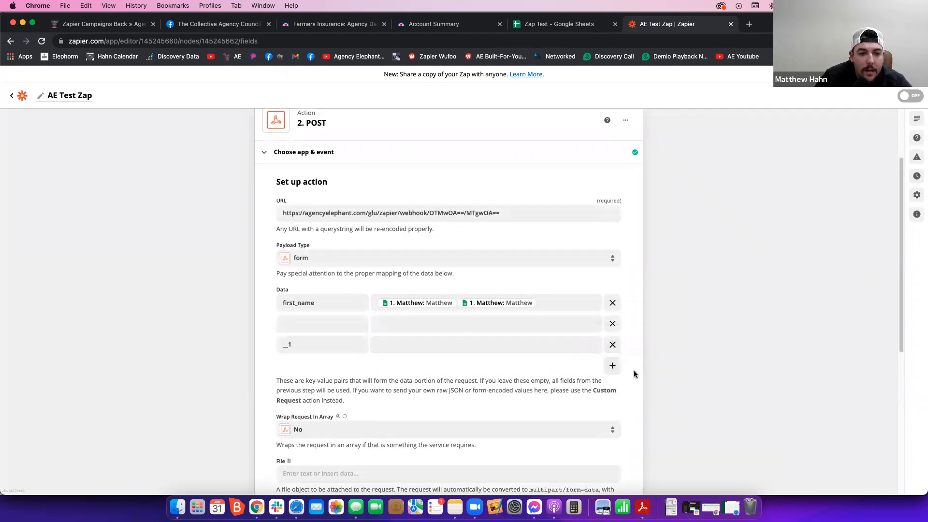
click(612, 365)
click(321, 322)
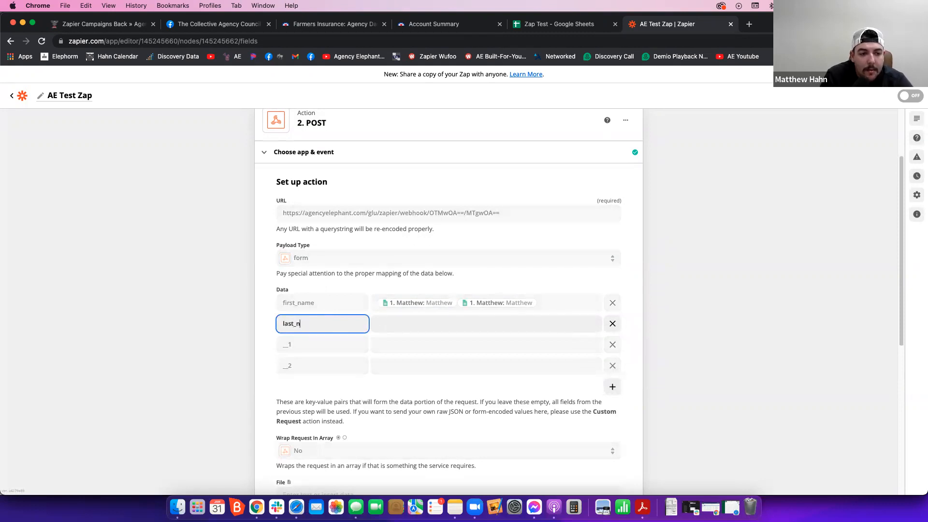
click(387, 324)
click(405, 410)
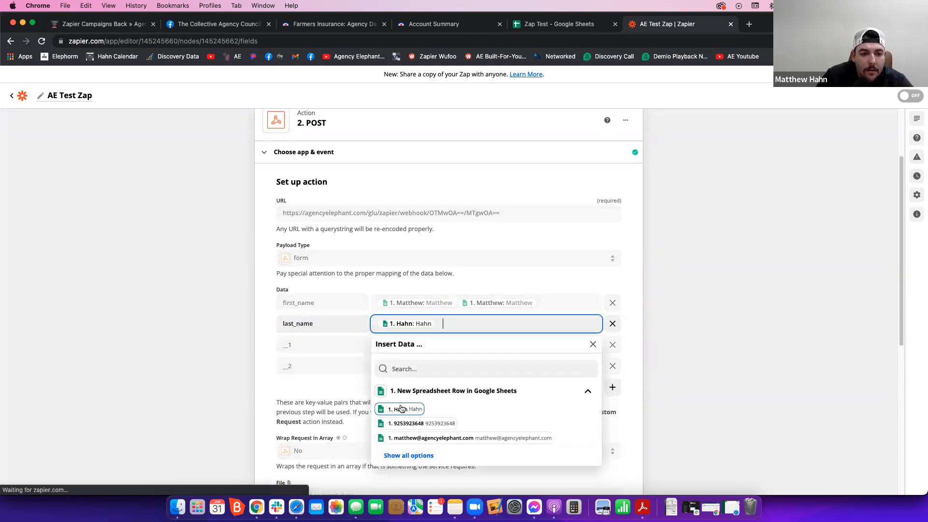
- Name the third data key mobile and map it to the spreadsheet row's phone number
click(332, 351)
double_click(328, 347)
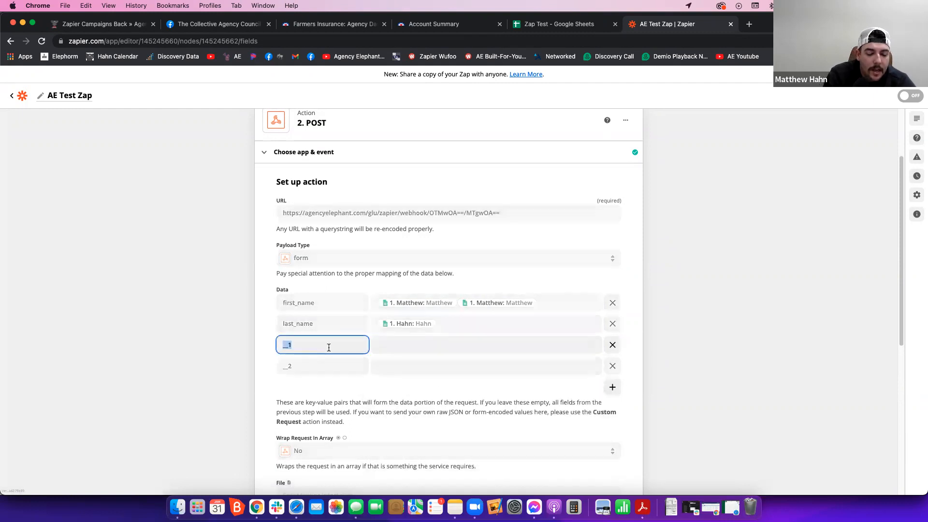
key(Tab)
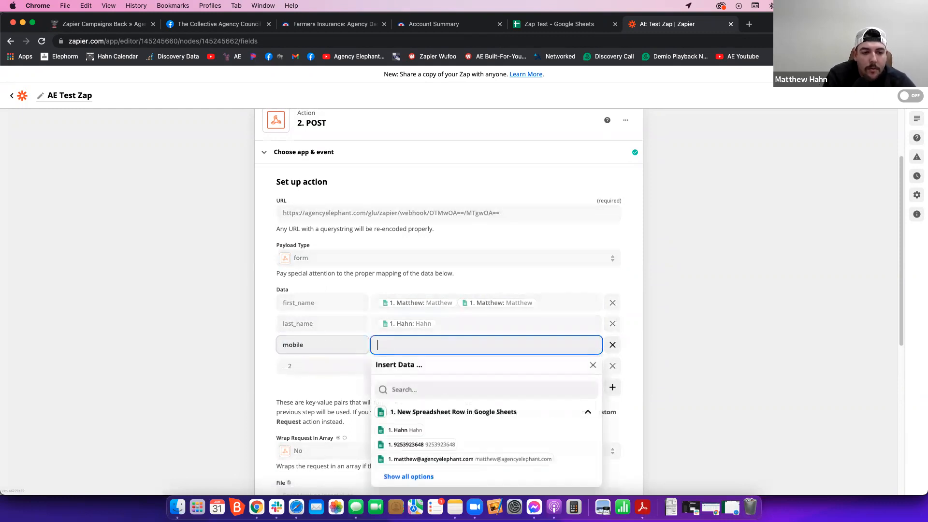
click(421, 446)
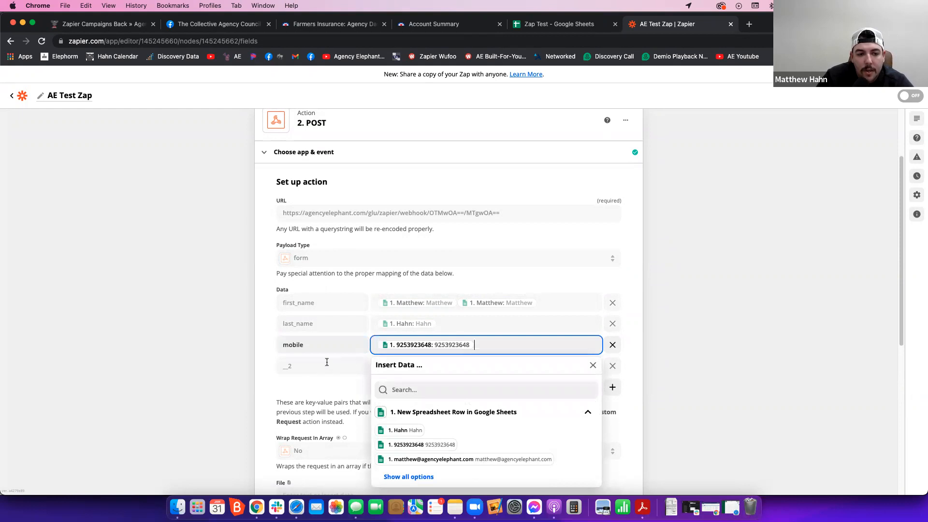
- Name the fourth data key email and map it to the spreadsheet row's e-mail address
click(314, 362)
text(email)
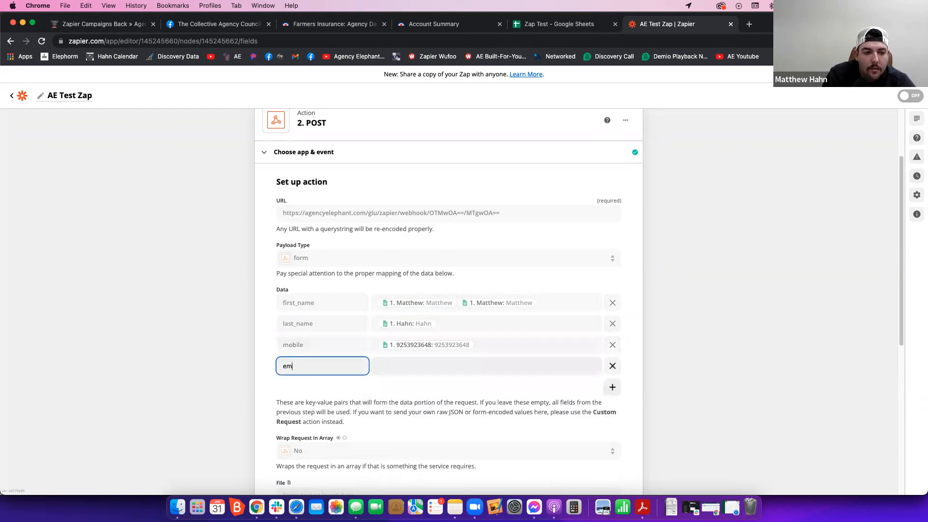
click(419, 365)
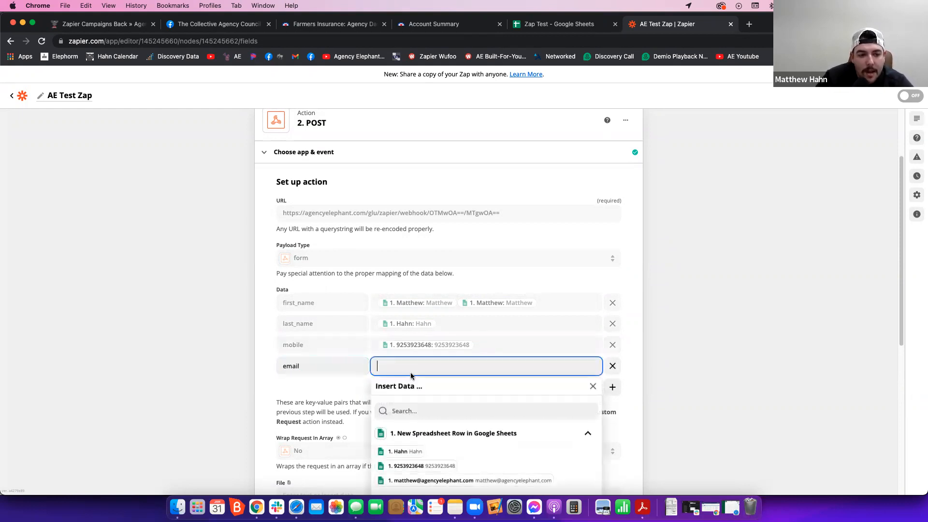
click(430, 480)
click(204, 339)
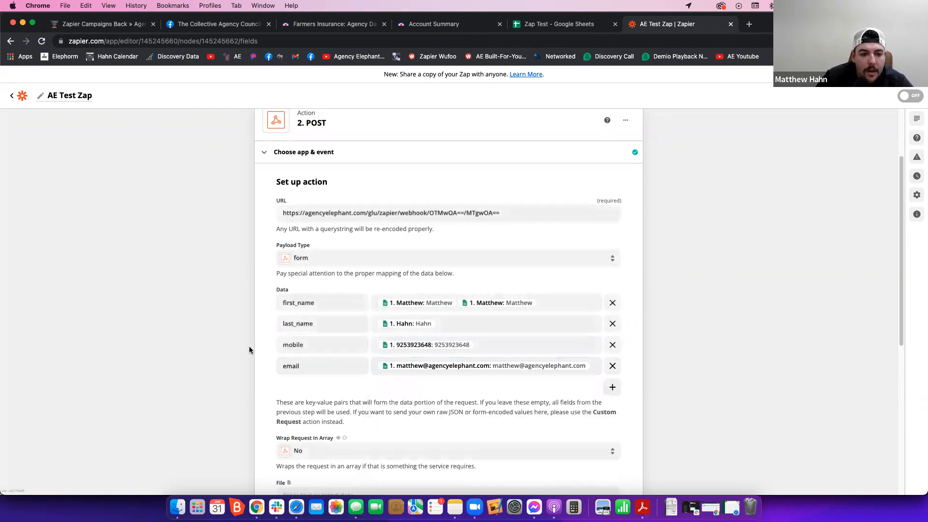
- Continue past the POST action's setup and run its test with review
scroll(254, 349, down, 3)
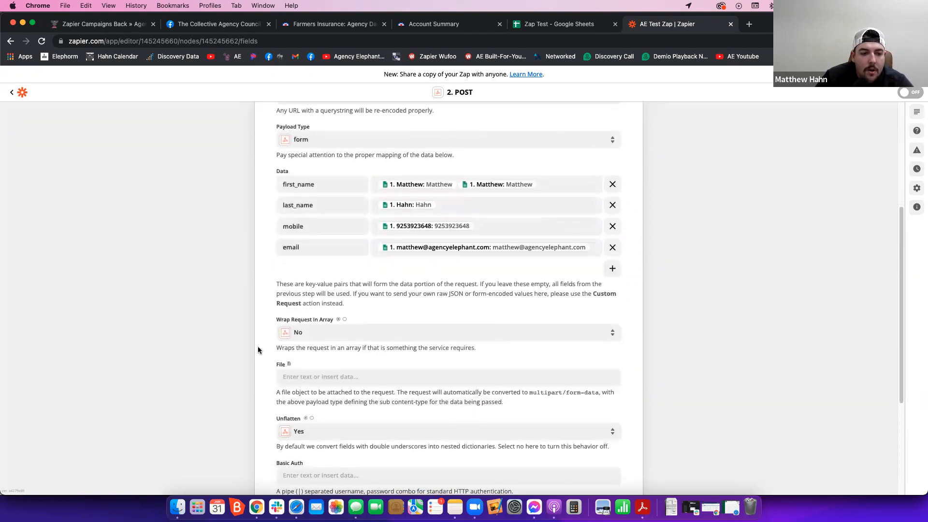
scroll(258, 350, down, 5)
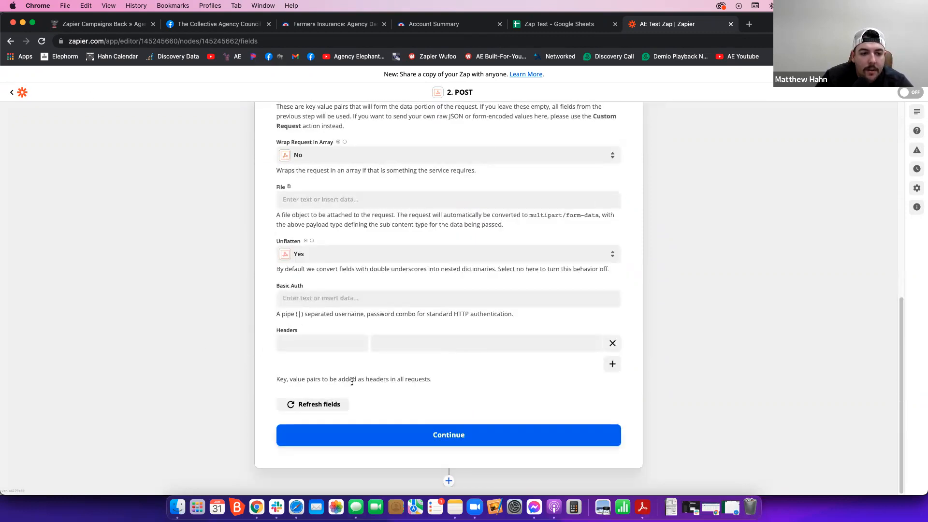
click(372, 438)
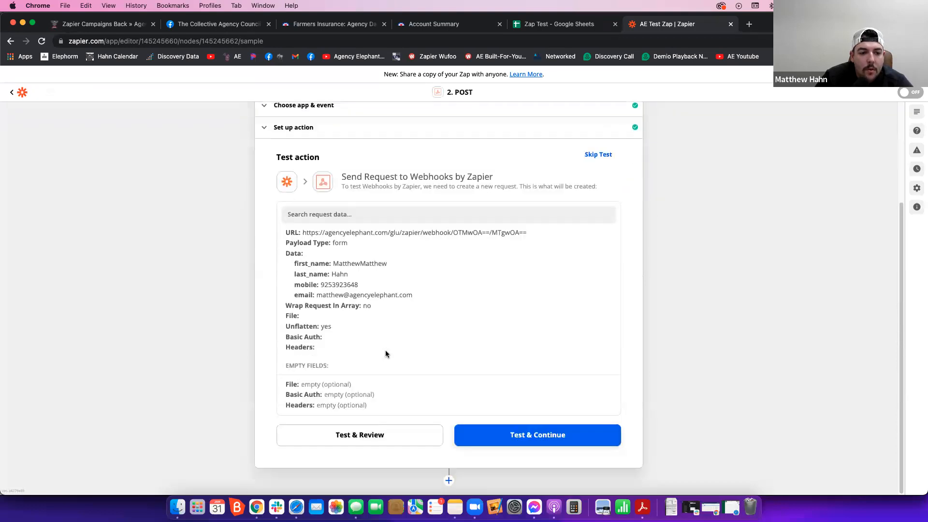
click(394, 436)
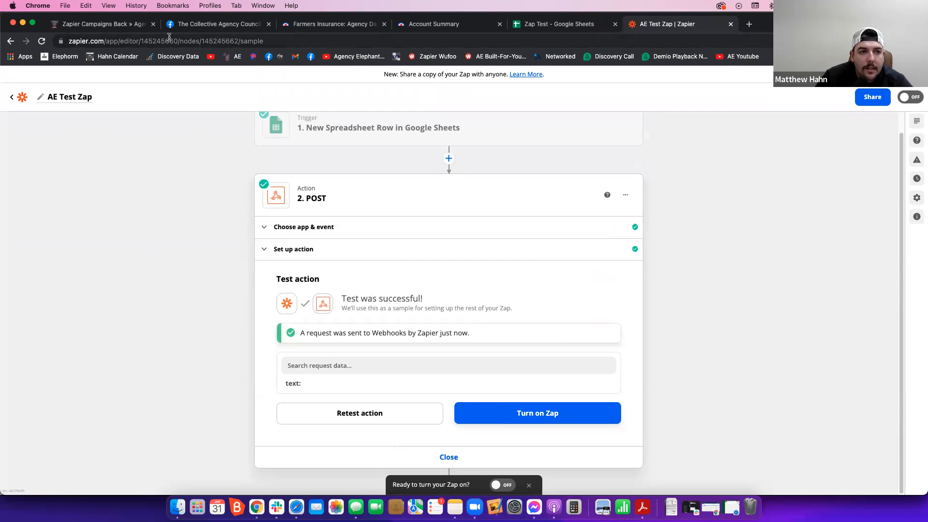
- Switch to Agency Elephant, search for the test contact and open the matching lead records to check the transferred data
click(135, 29)
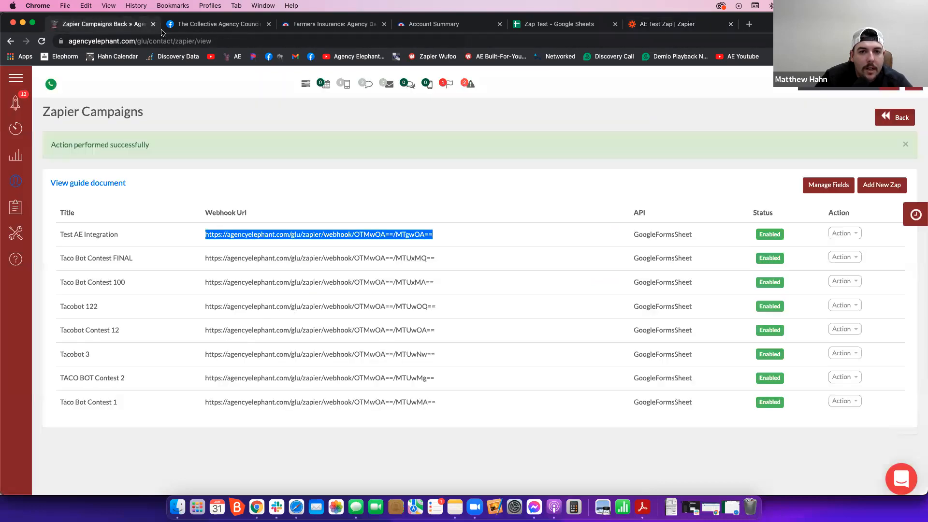
click(16, 129)
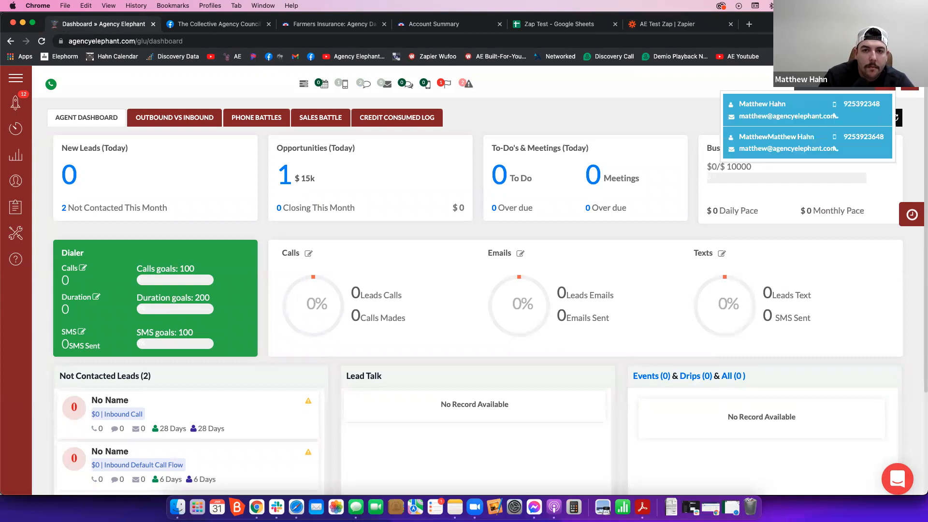
click(835, 116)
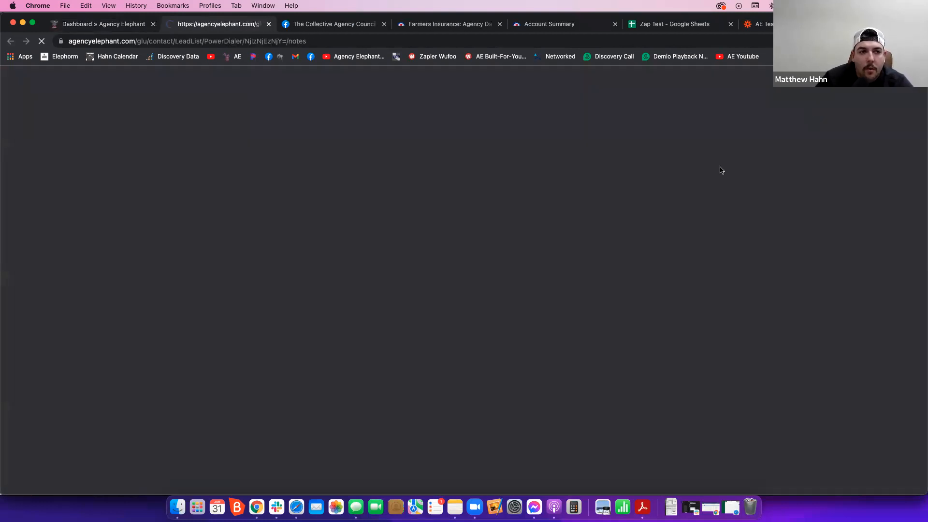
scroll(533, 297, down, 3)
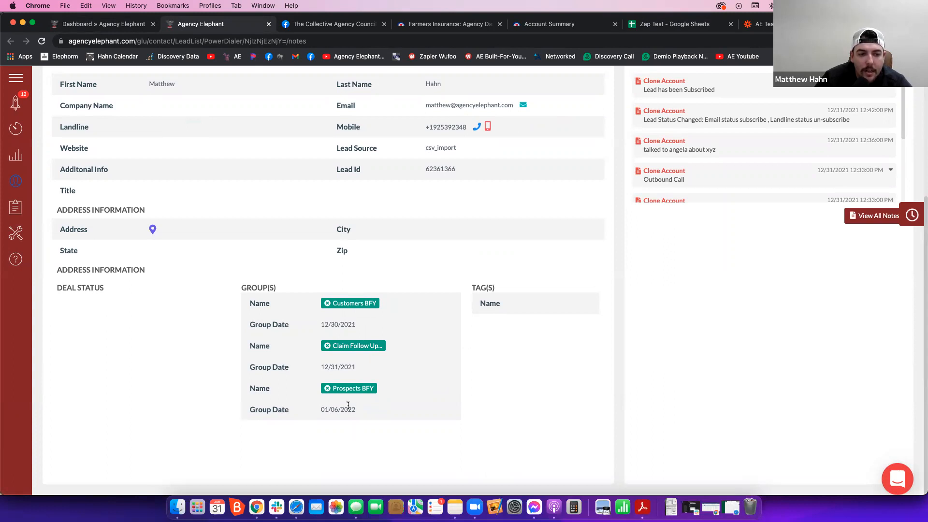
scroll(477, 355, up, 4)
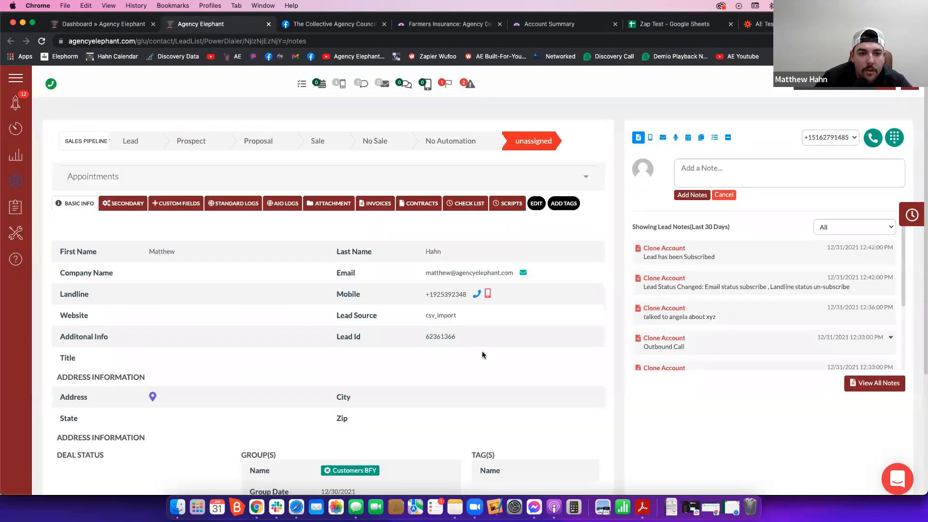
text(matthew)
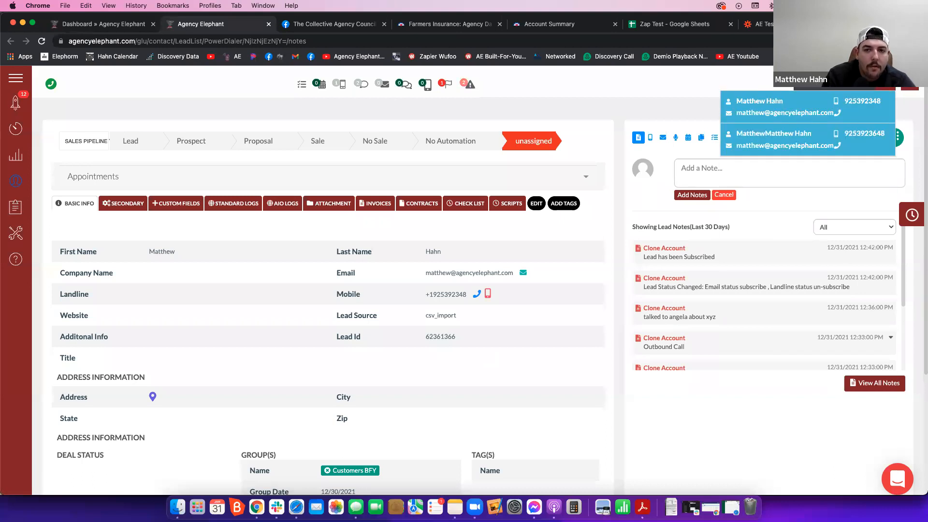
click(782, 138)
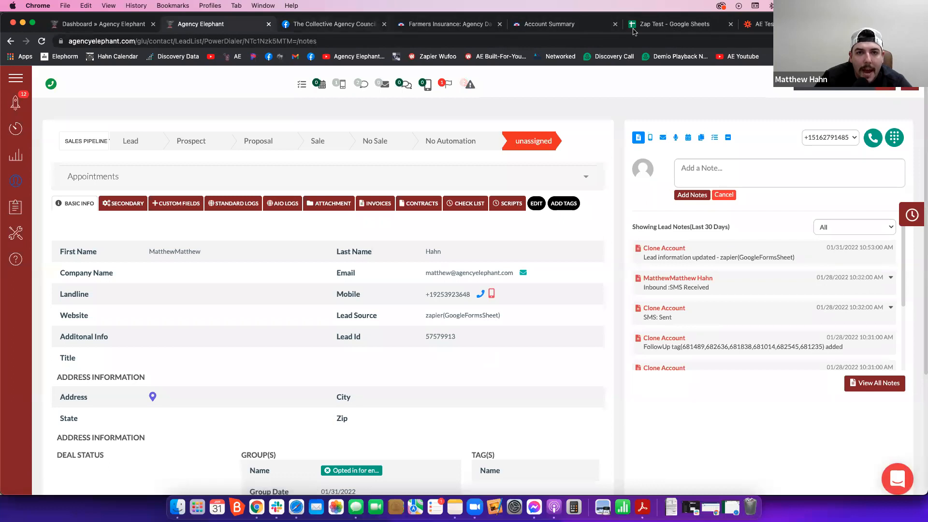
- Return to Zapier, reopen the POST action's setup and remove the duplicated first-name value from first_name
click(762, 27)
click(672, 24)
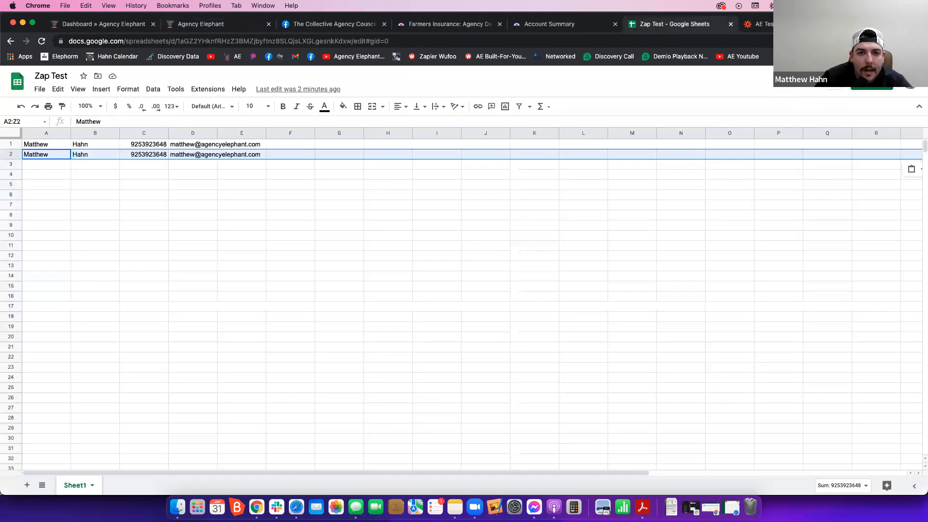
click(762, 27)
scroll(388, 198, up, 1)
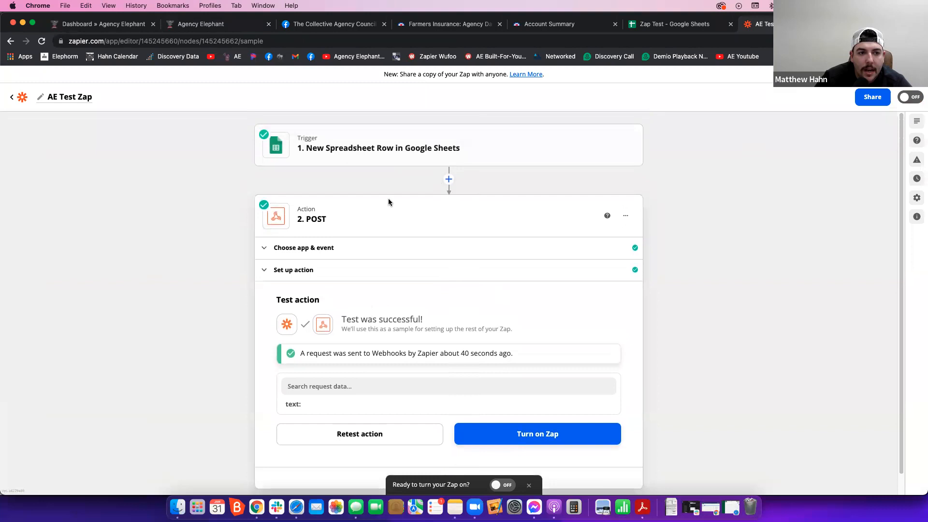
click(393, 279)
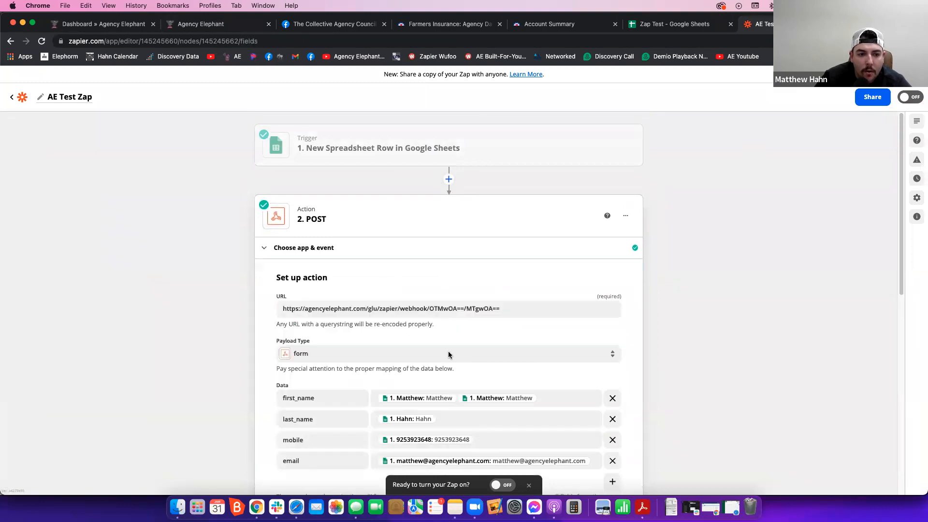
click(559, 396)
key(BackSpace)
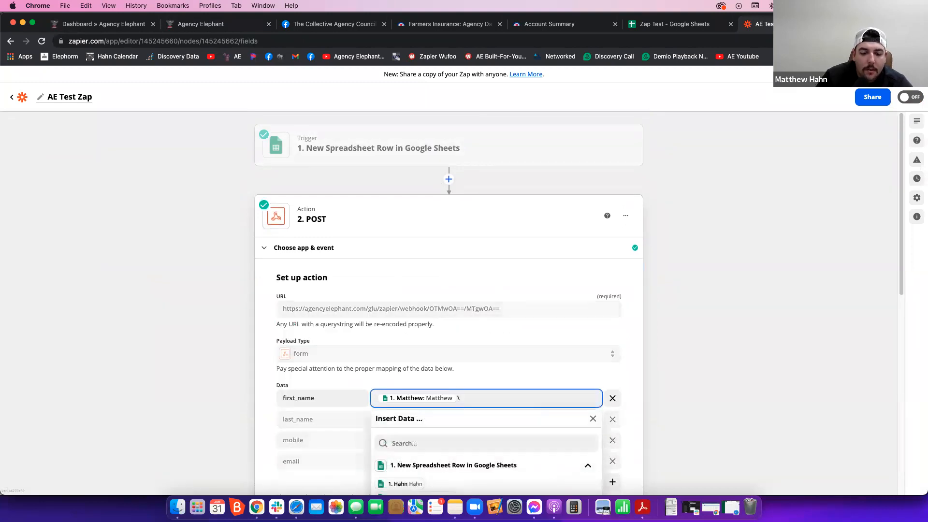
click(648, 364)
- Continue to the test section, retest the POST action and check the lead record in Agency Elephant
scroll(484, 353, down, 3)
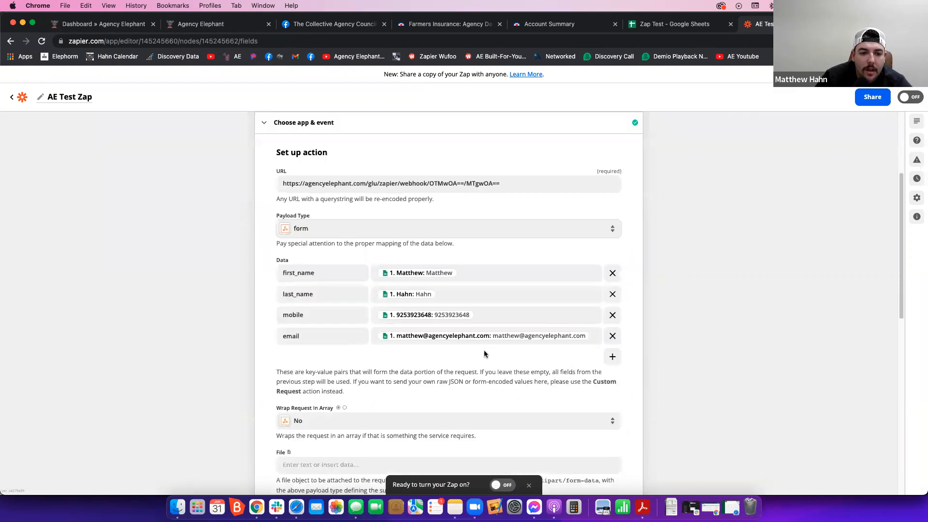
scroll(484, 354, down, 6)
click(322, 423)
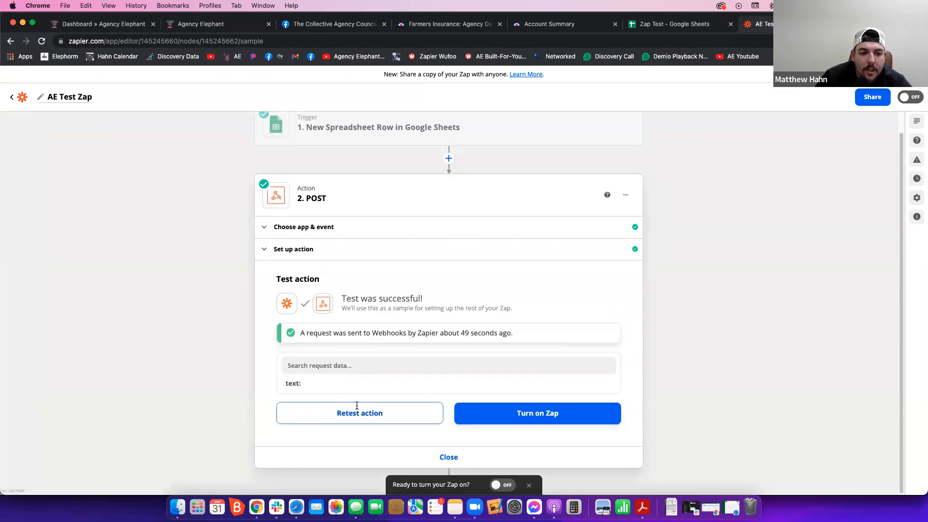
click(357, 406)
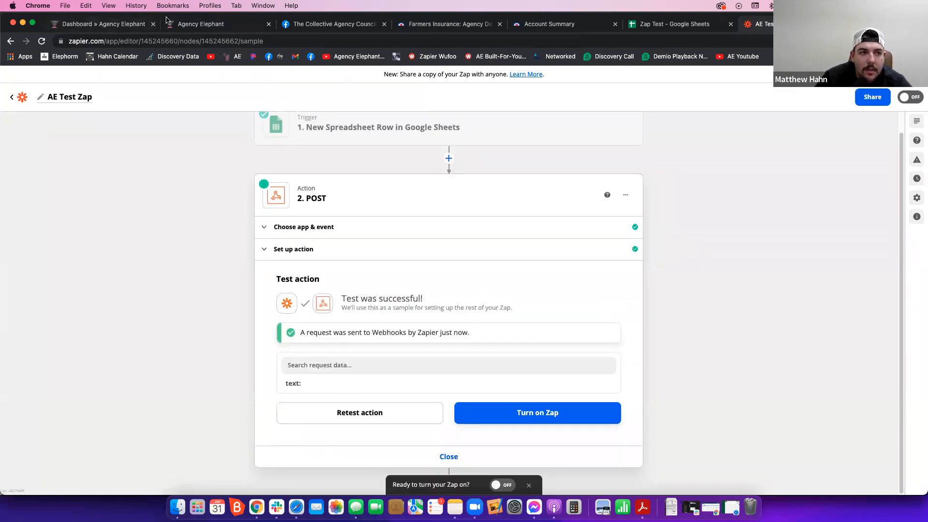
click(172, 23)
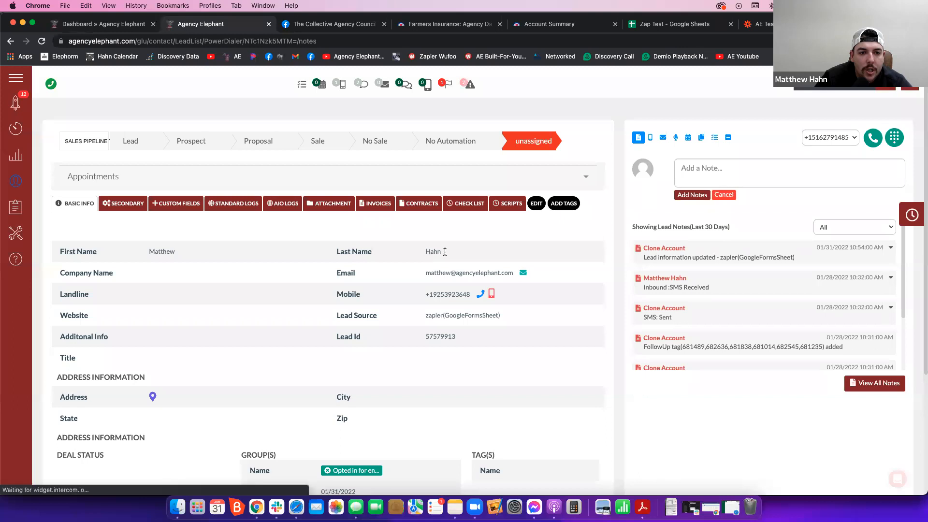
- Check the last name on the lead record and return to Zapier to review the POST action's test result
drag(444, 252, 431, 252)
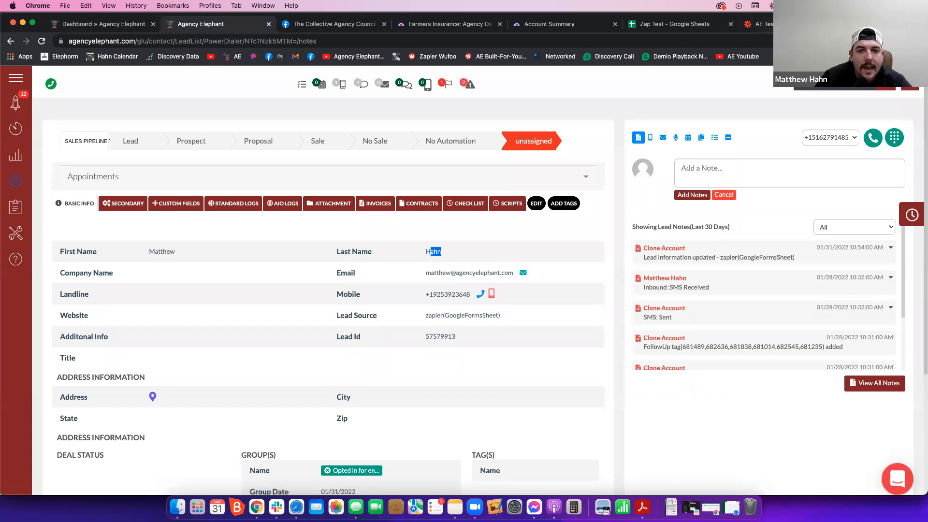
click(684, 25)
click(785, 24)
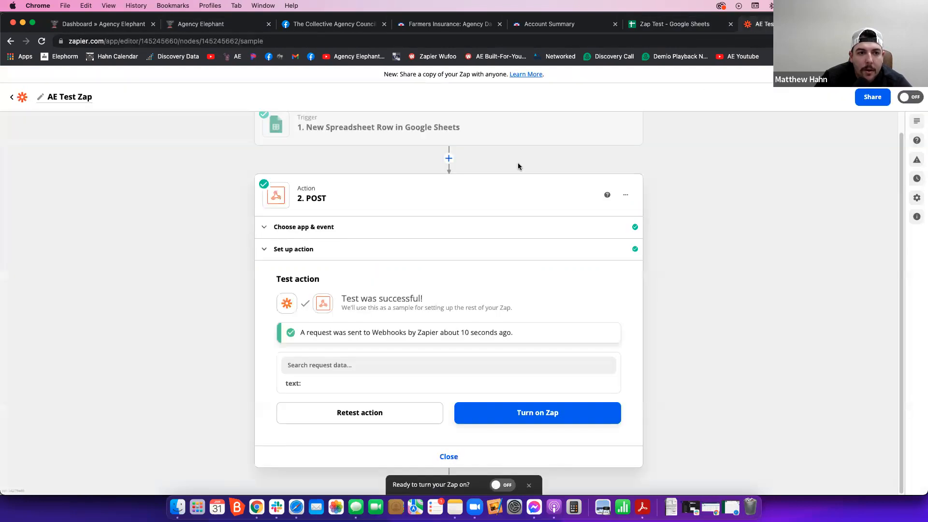
scroll(507, 164, up, 1)
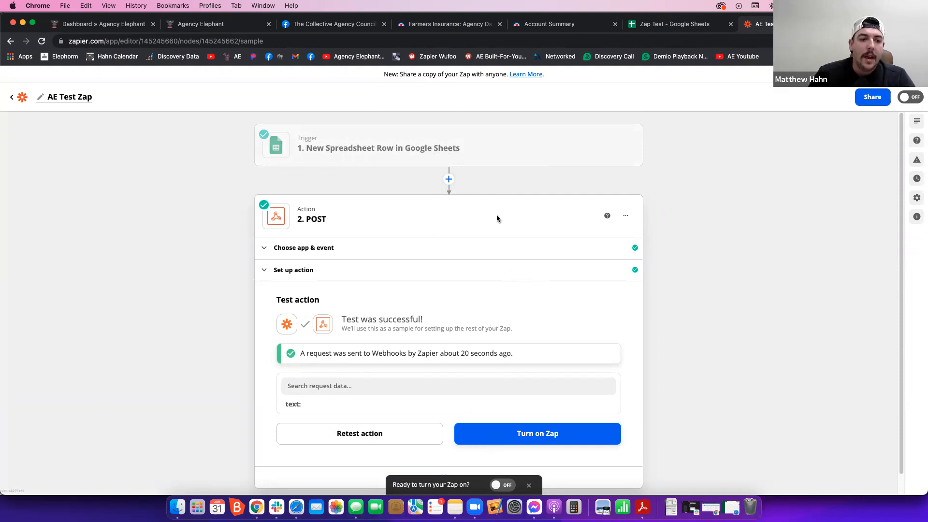
- Switch to Agency Elephant and open the Zapier campaigns list from the account's integration settings
click(189, 29)
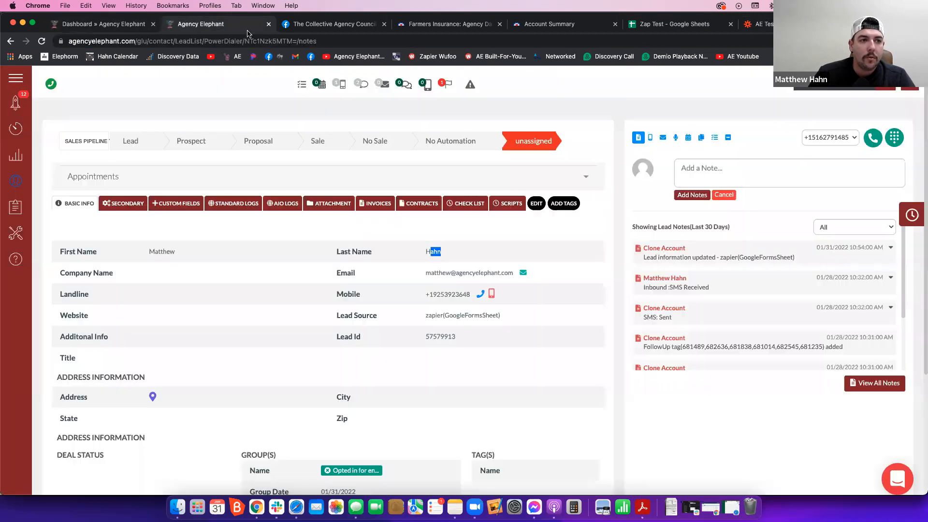
click(908, 94)
click(894, 114)
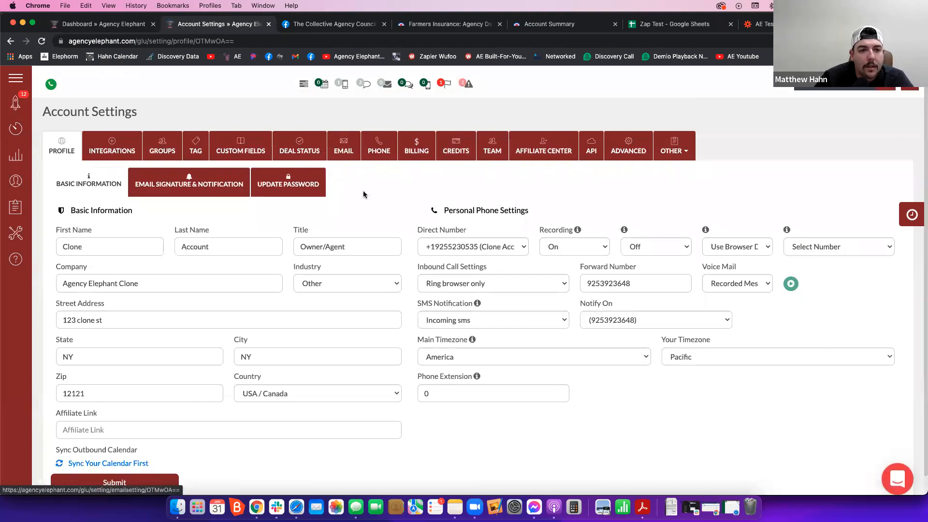
click(100, 158)
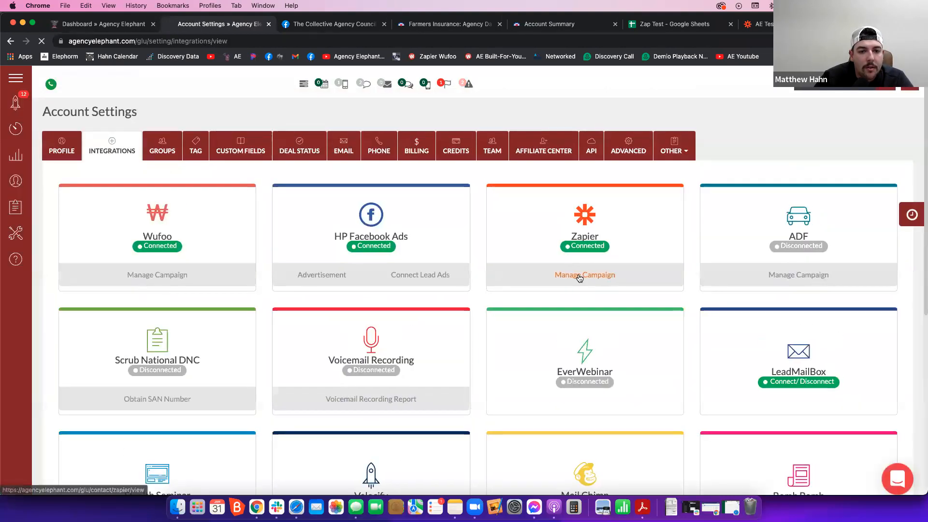
click(580, 280)
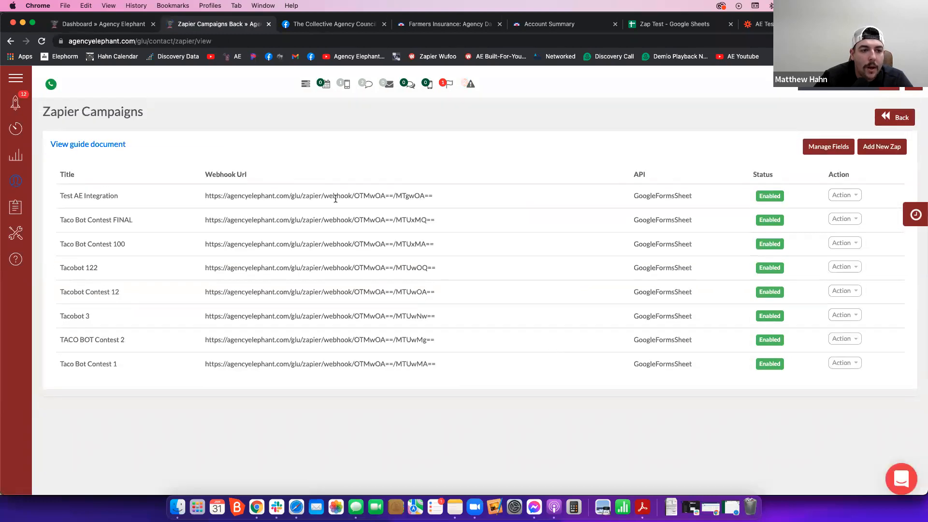
- Examine the Test AE Integration campaign's webhook URL and API type, and switch to the Zap Test Google Sheet to inspect its second contact row
triple_click(335, 197)
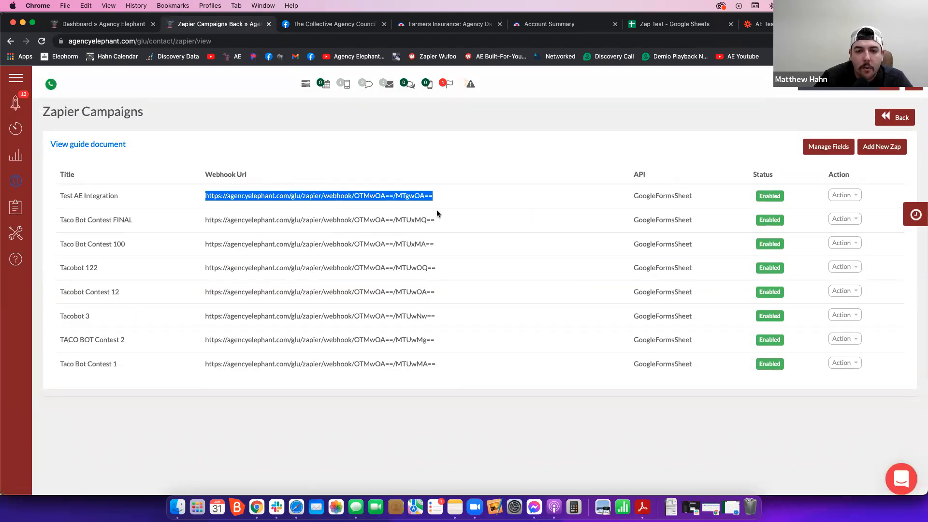
click(718, 198)
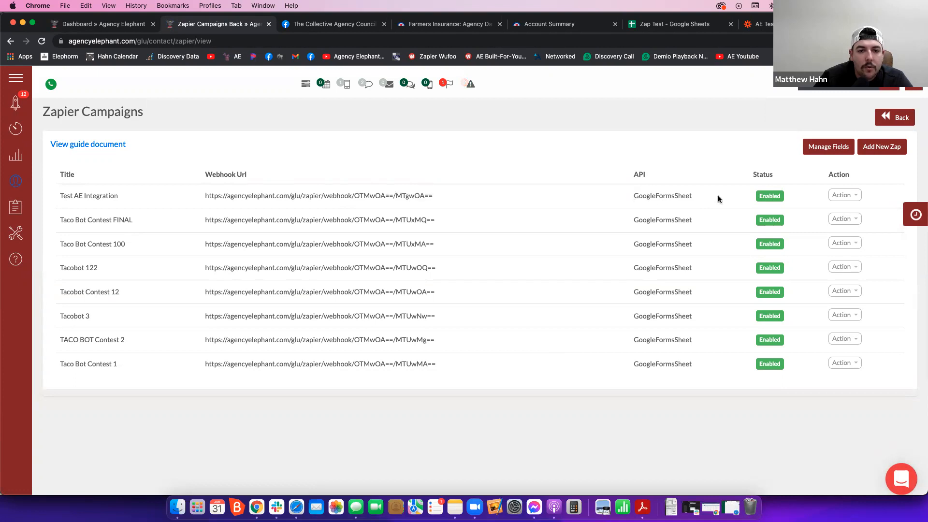
double_click(636, 195)
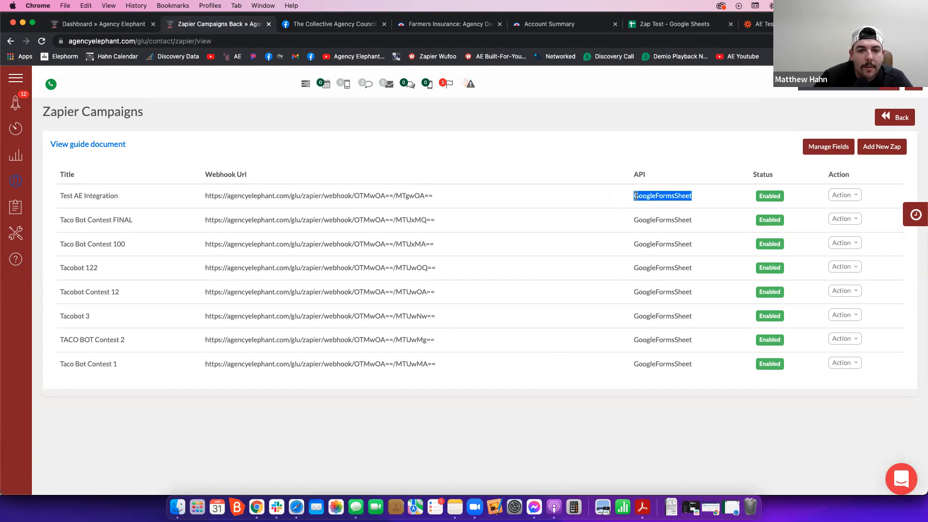
click(684, 25)
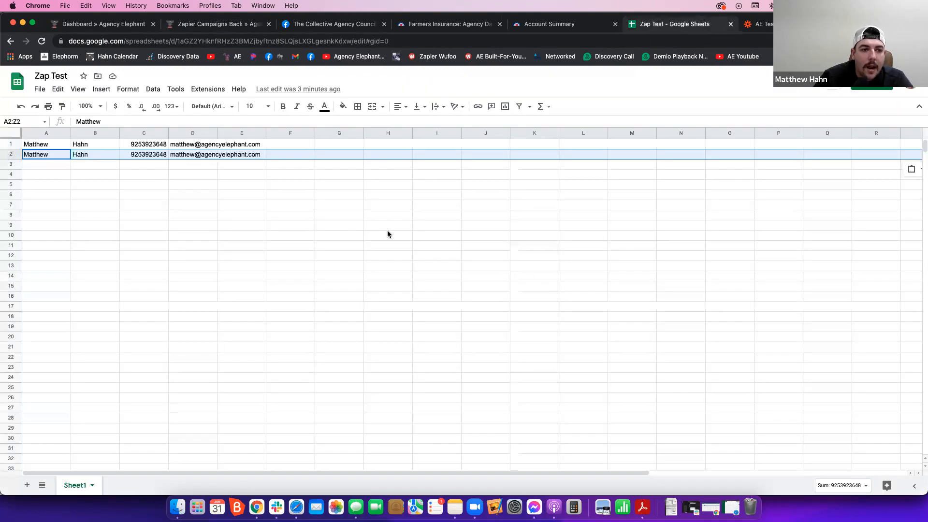
click(130, 155)
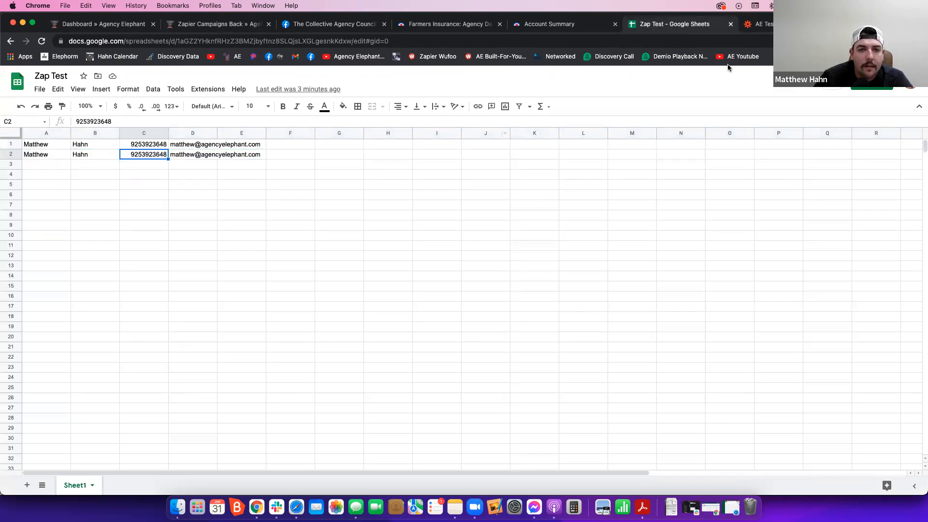